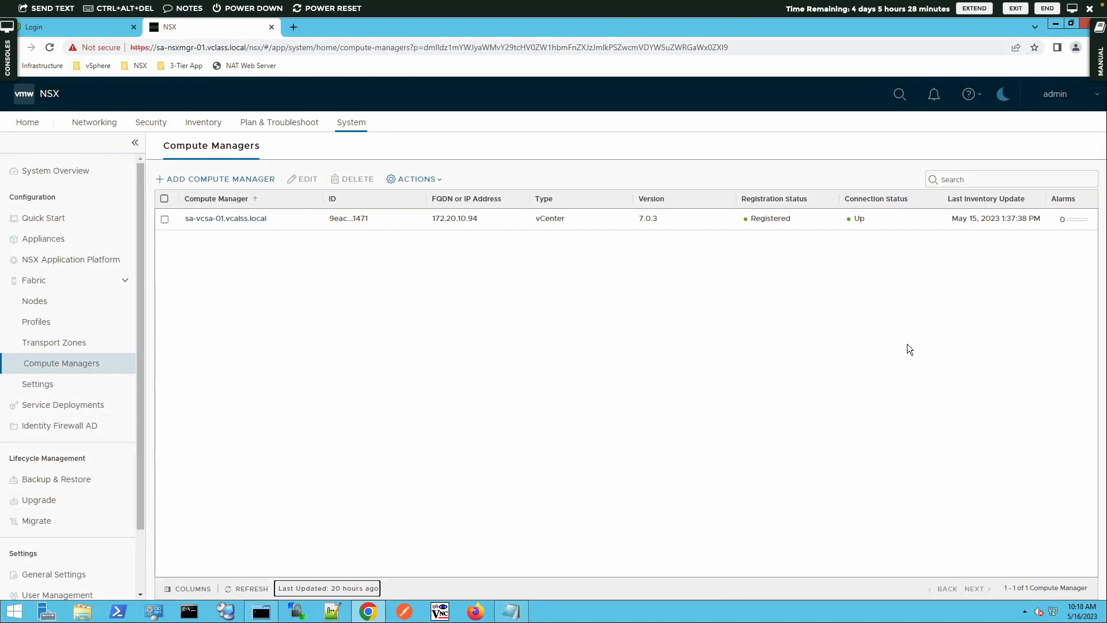
Open the lab manual, examine the full-size topology diagram under Objective and Tasks, and close the manual
click(1100, 58)
click(958, 298)
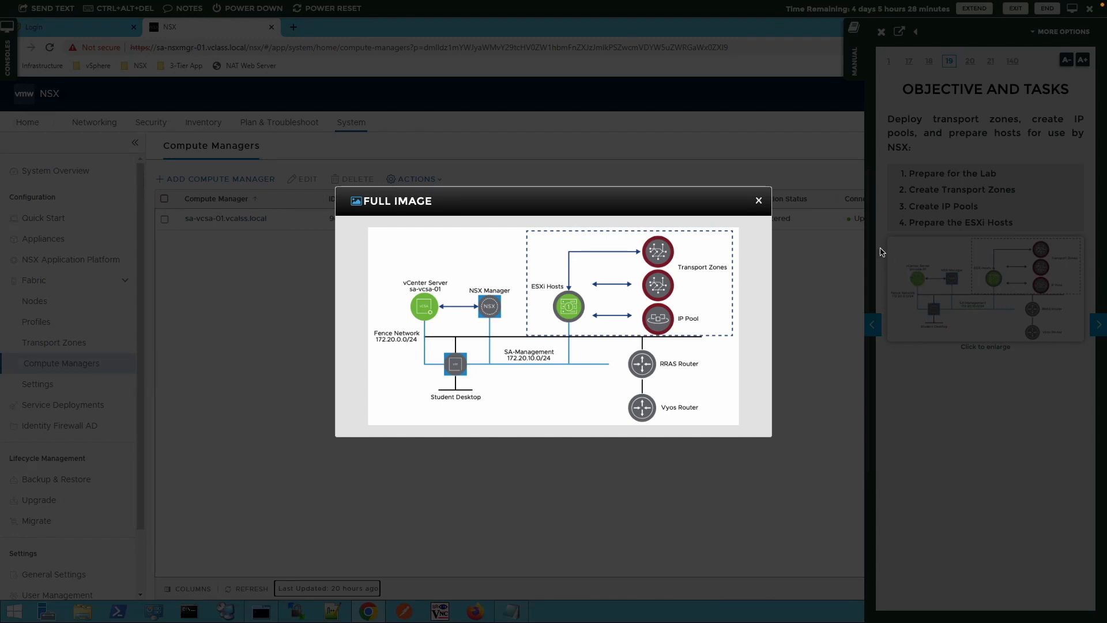
click(759, 200)
click(853, 72)
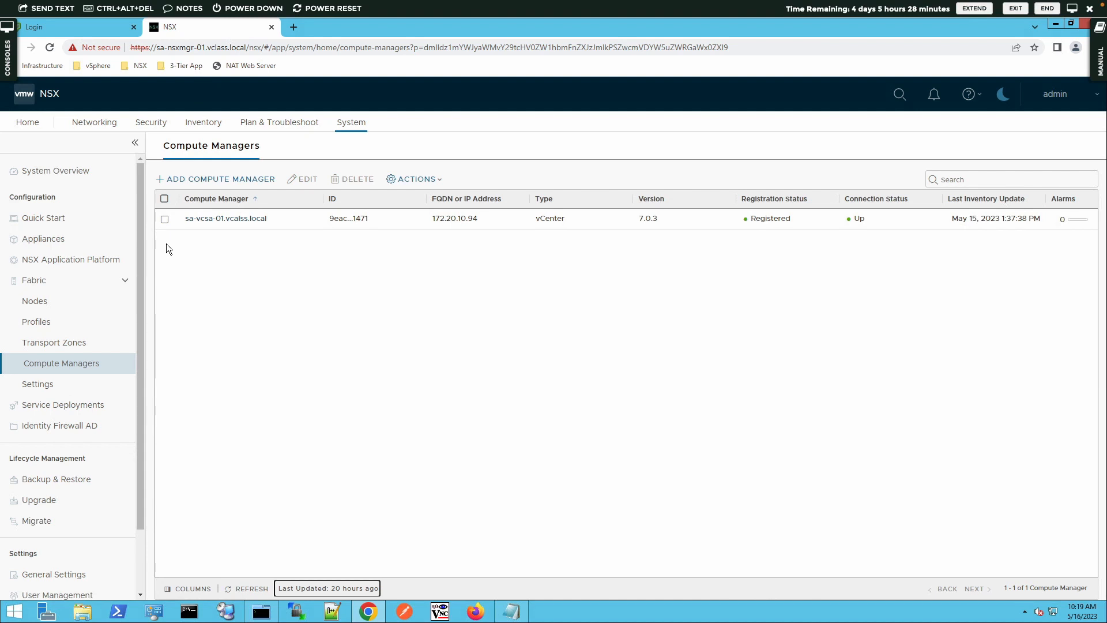
click(133, 71)
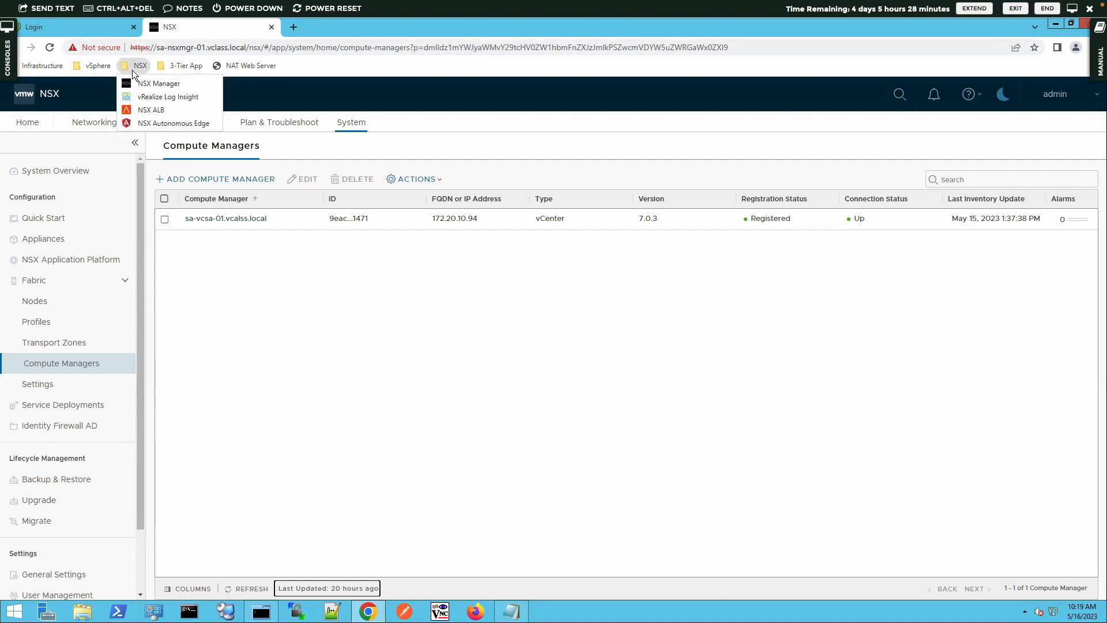
click(414, 153)
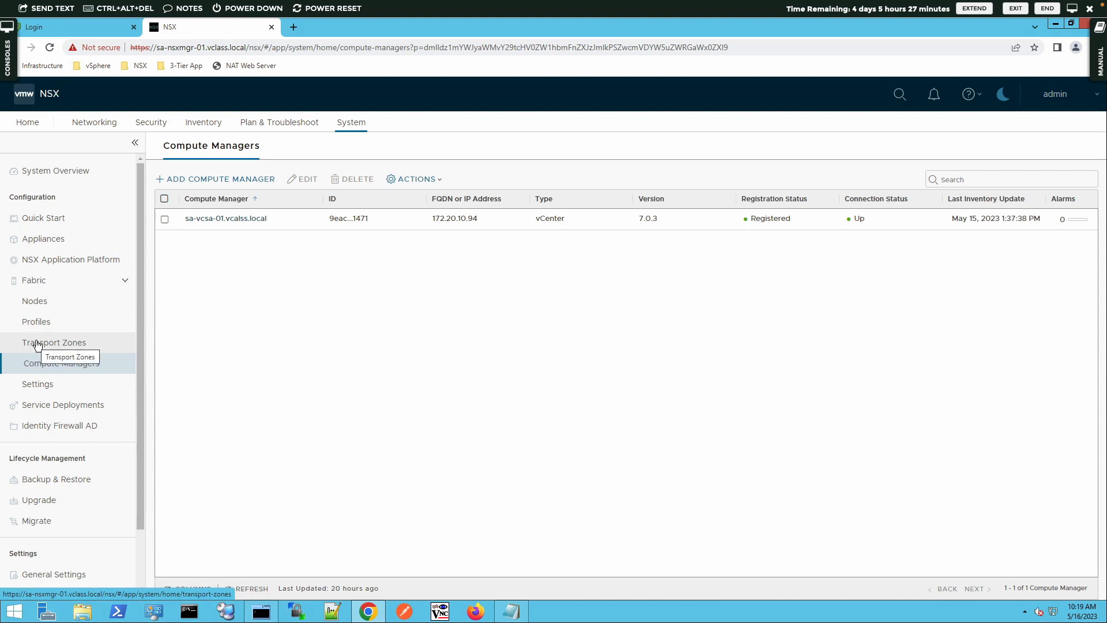
Start a new transport zone in the Fabric configuration and name it PROD-Overlay-TZ
click(77, 349)
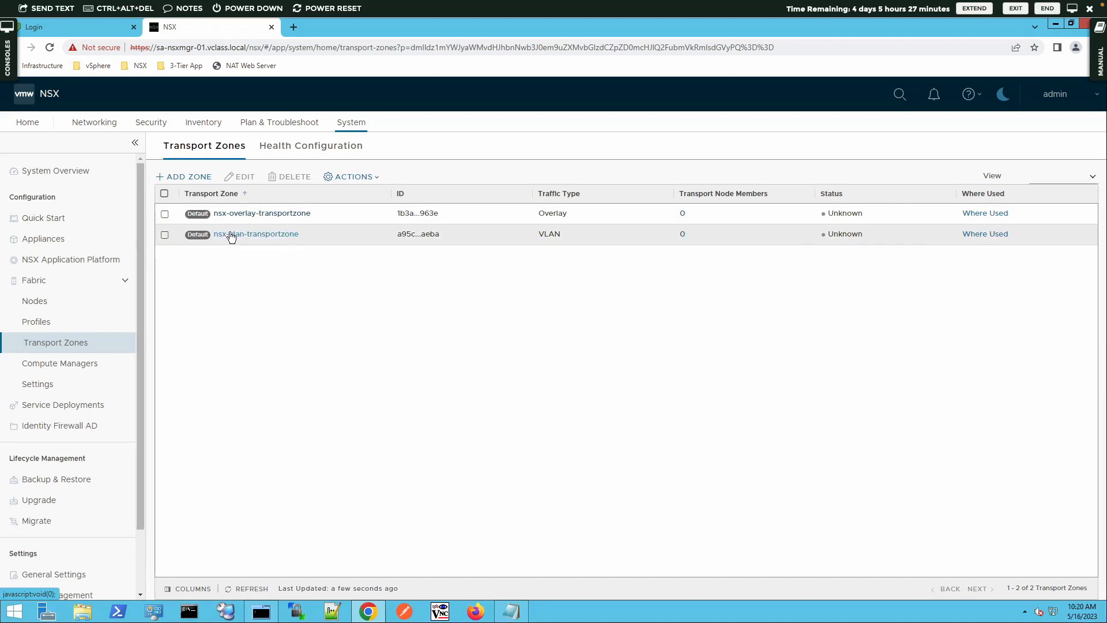
click(205, 177)
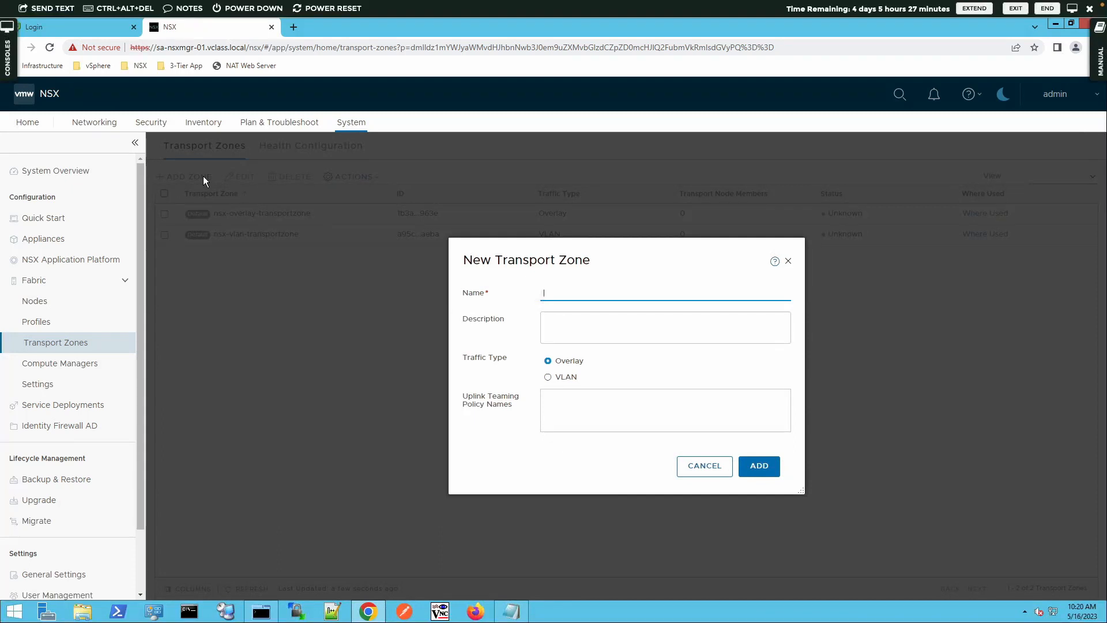
text(PRO-Overlay-TZ)
click(558, 292)
text(D)
Describe the zone as "Overlay Transport Zone for Production Environment" and add it with the Overlay traffic type
click(567, 322)
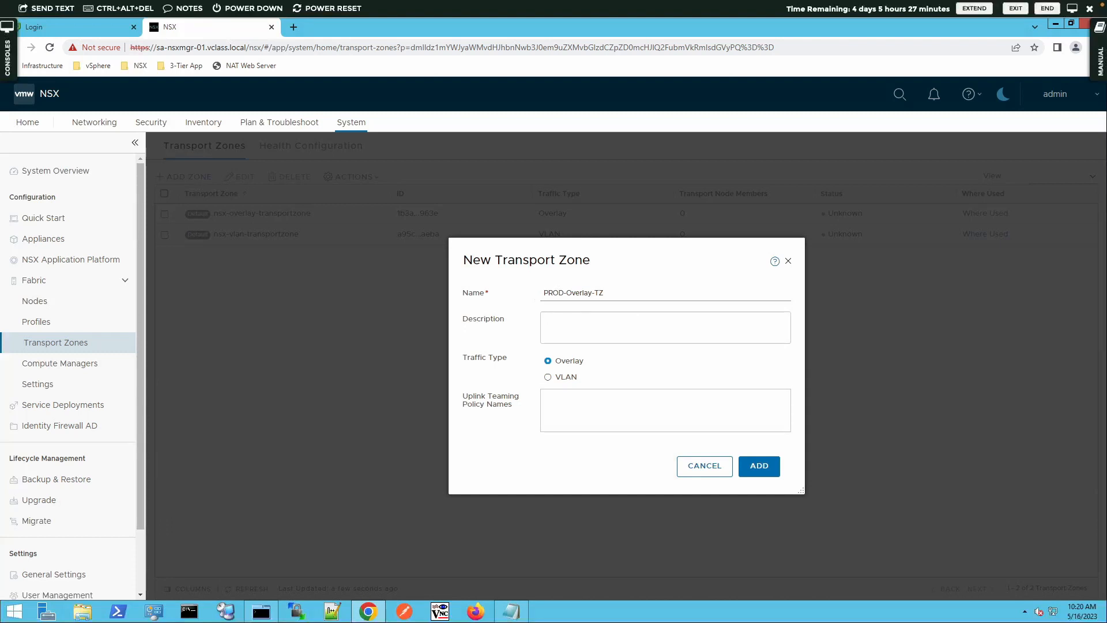
text(Overlay Transport Zone for Produ)
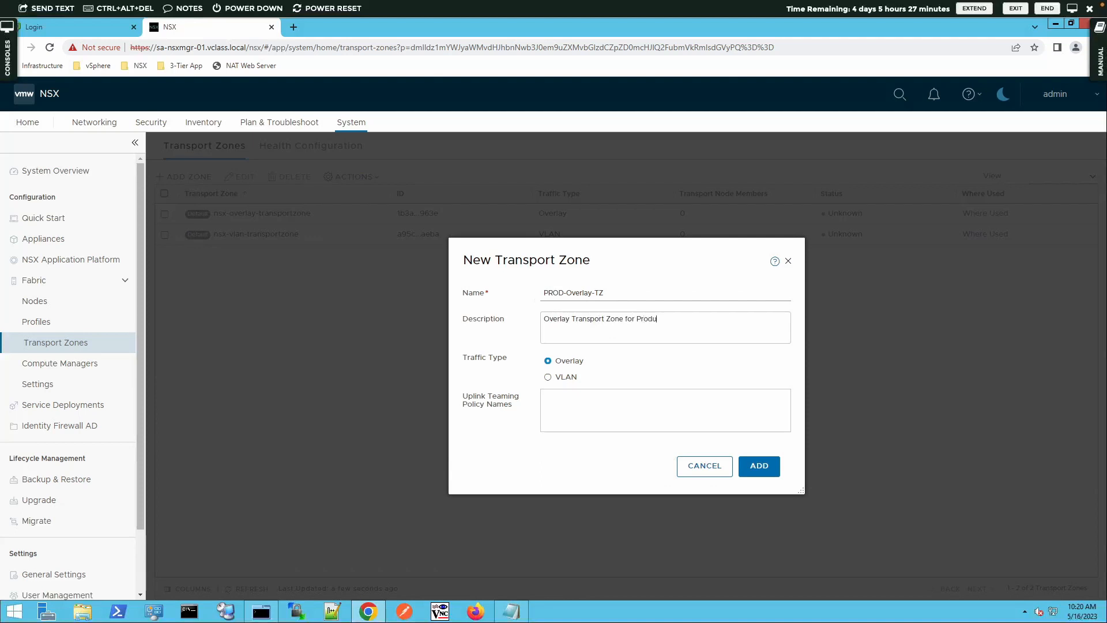
text(ctin Environment)
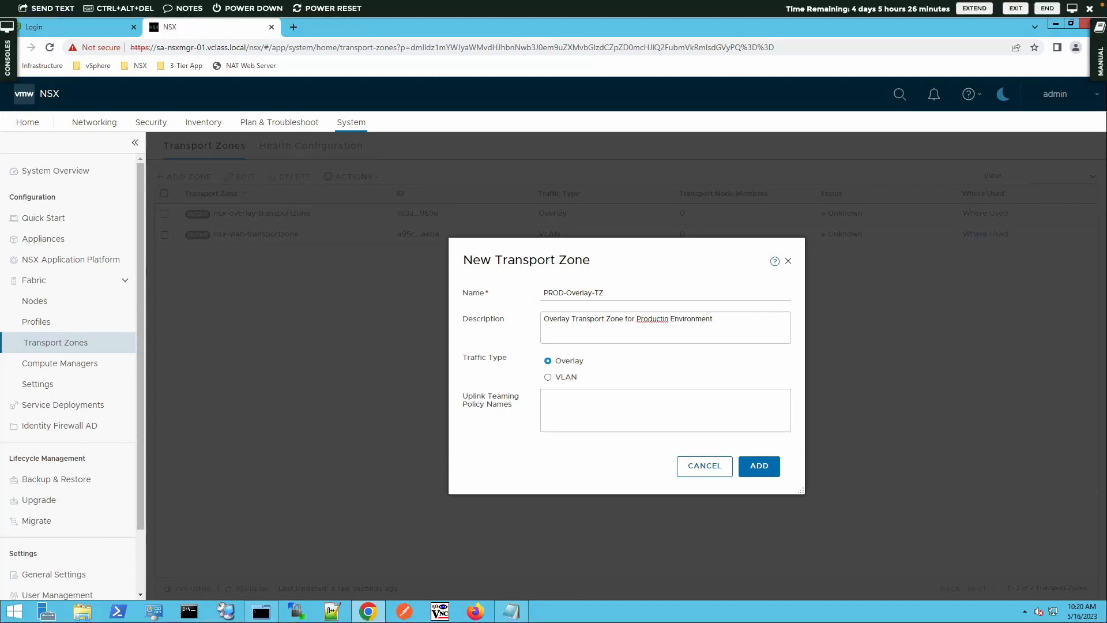
click(665, 319)
text(o)
click(760, 467)
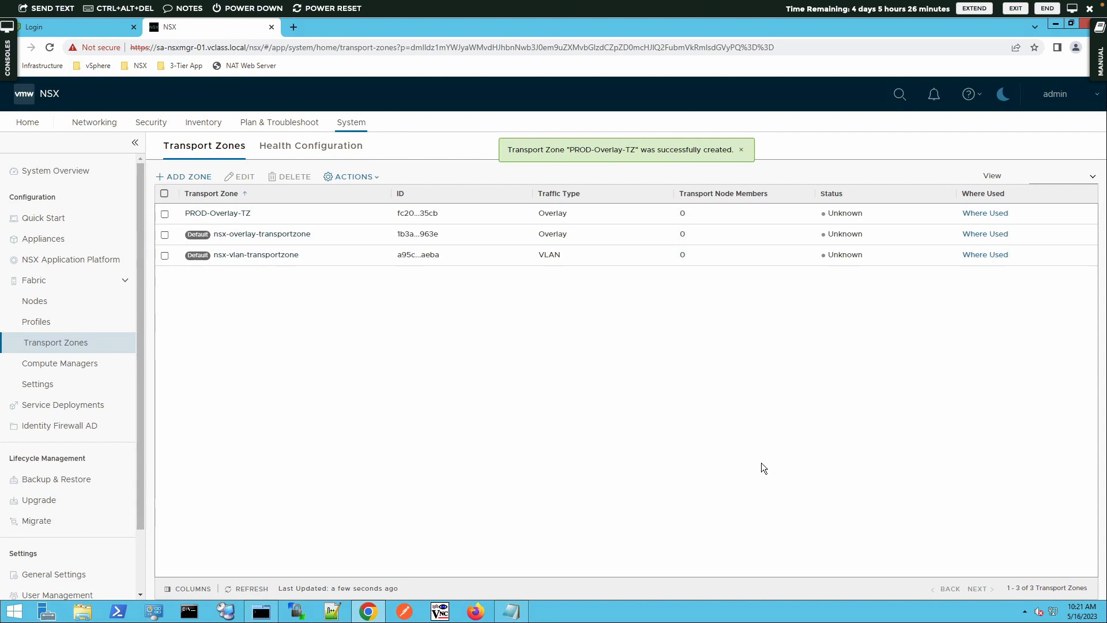
Start another new transport zone and name it PROD-VLAN-TZ
click(196, 178)
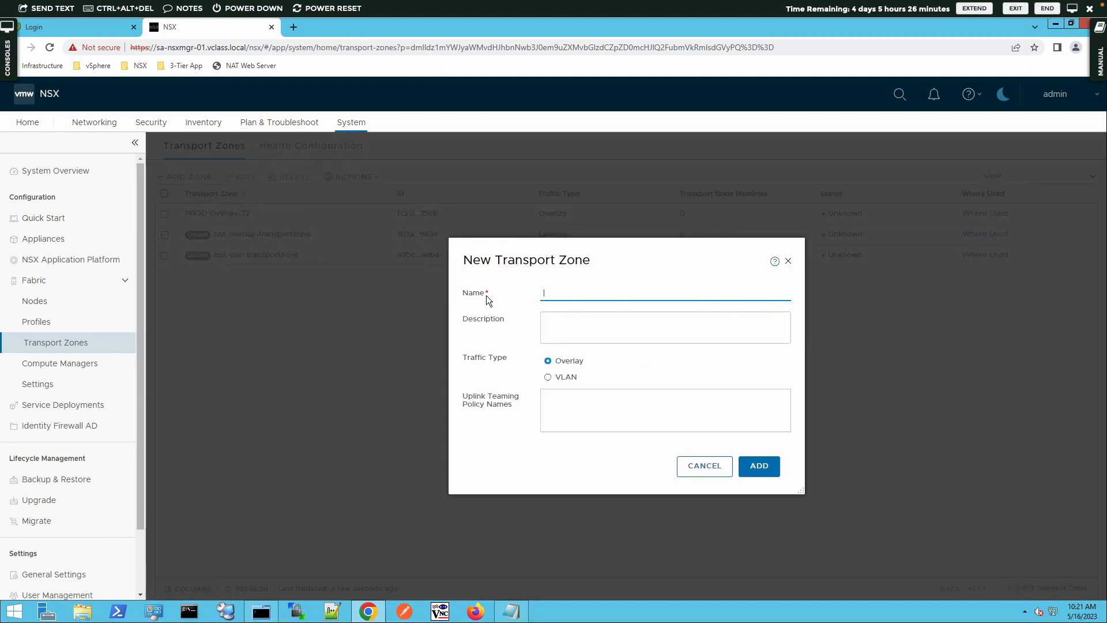
text(PROD-VLAN-TZ)
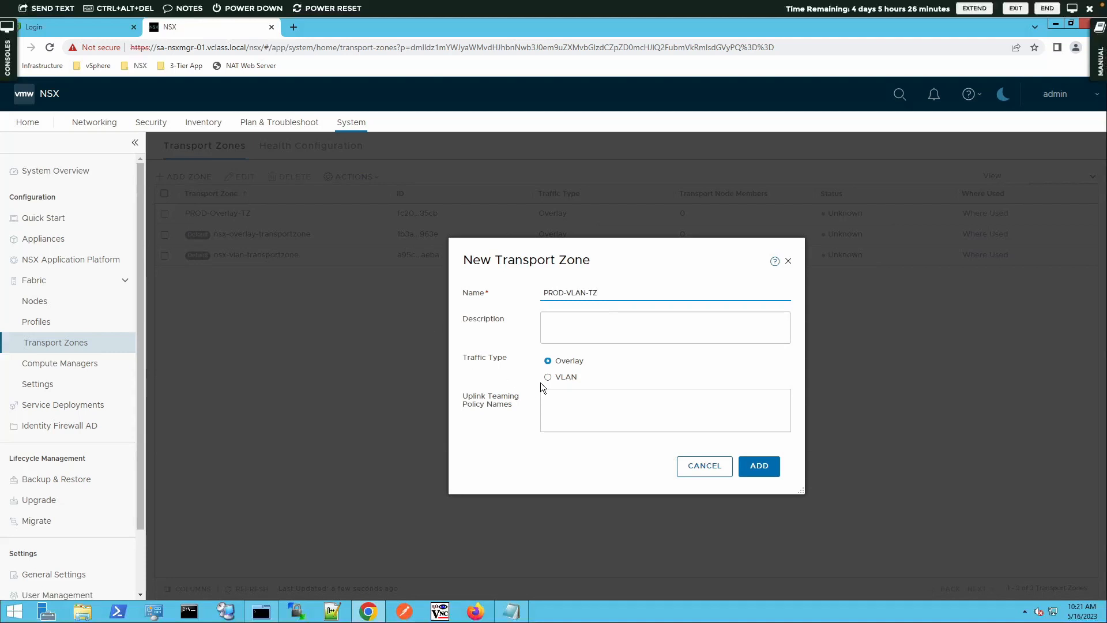
Describe the zone as "VLAN Transport Zone for Edge TNs" and add it with the VLAN traffic type
click(553, 329)
text(VLAN Transpor)
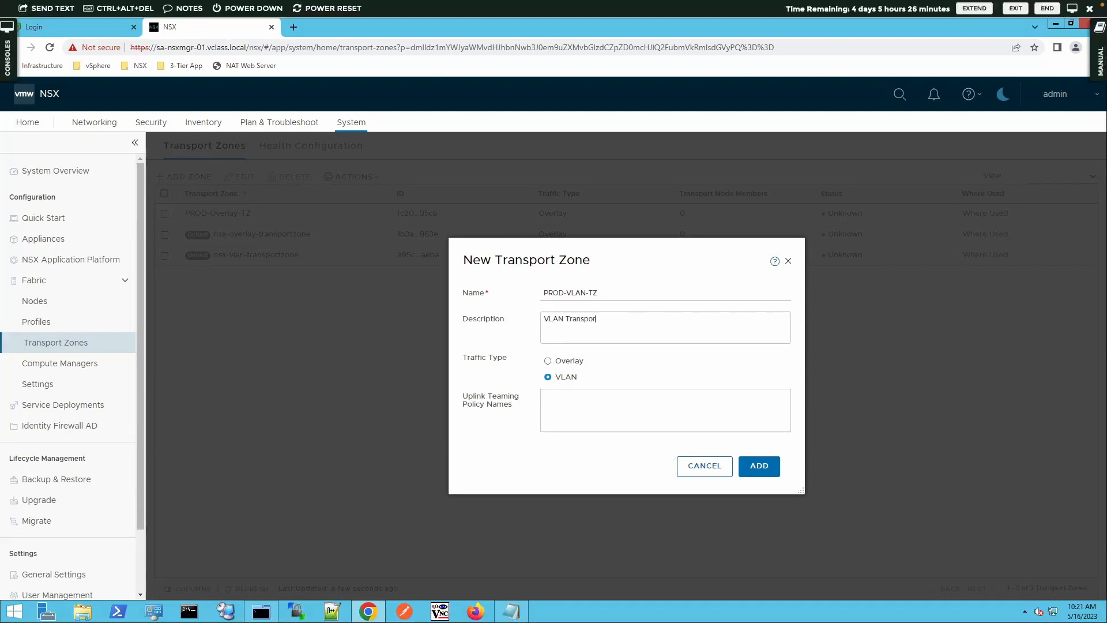
text(t =Zone for)
text( E)
text(r Edge)
text( TNs)
click(604, 319)
key(BackSpace)
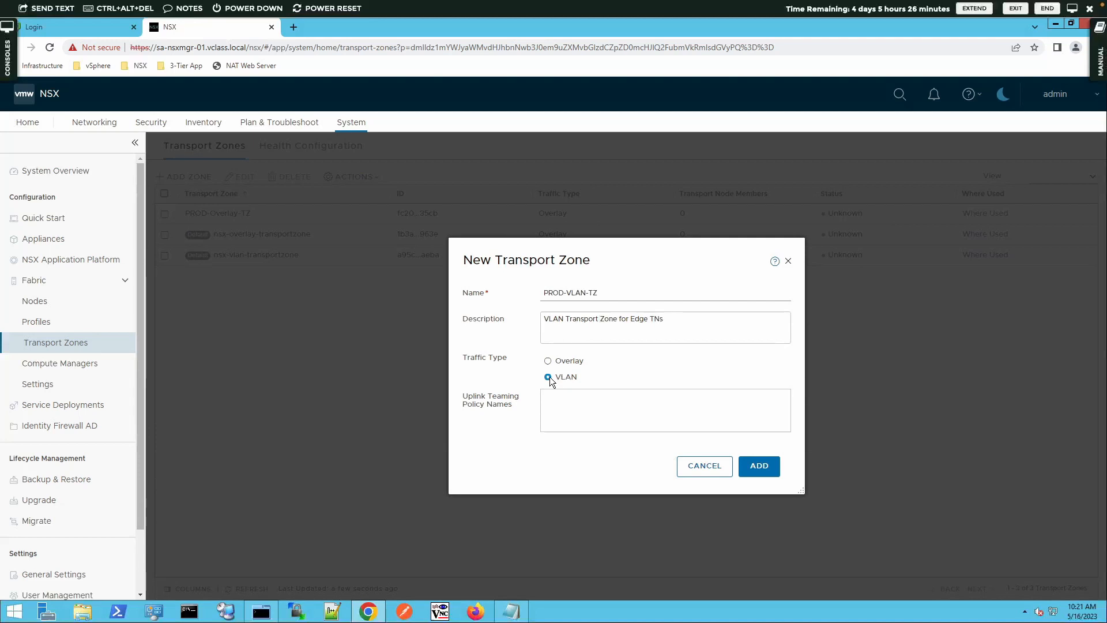
click(758, 468)
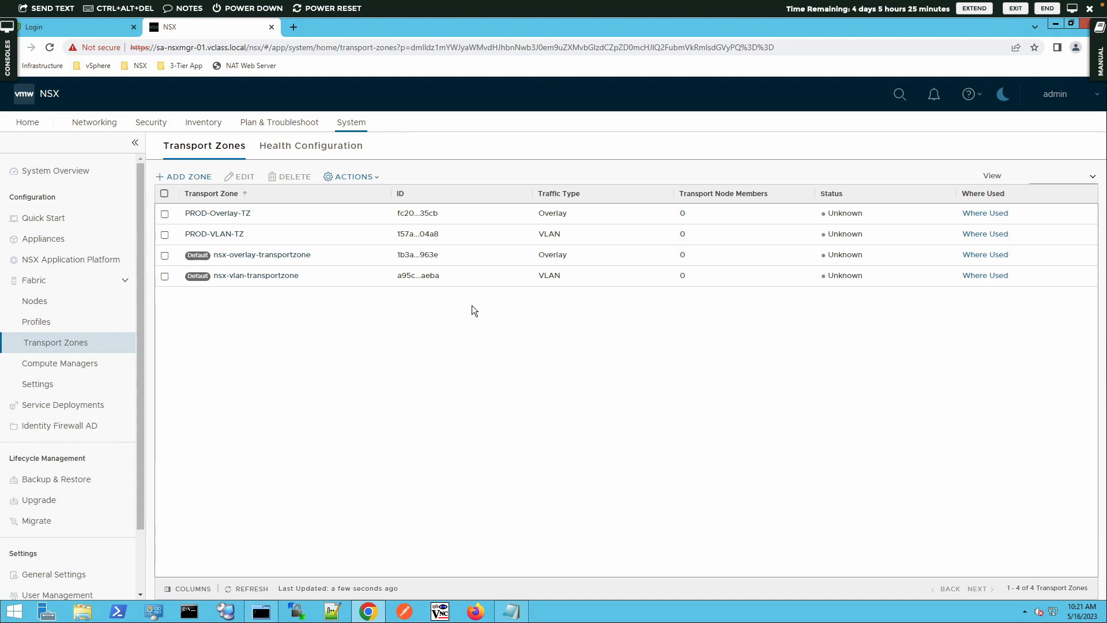
Start a new IP address pool in the networking IP management section and name it TEP-IP-Pool
click(95, 126)
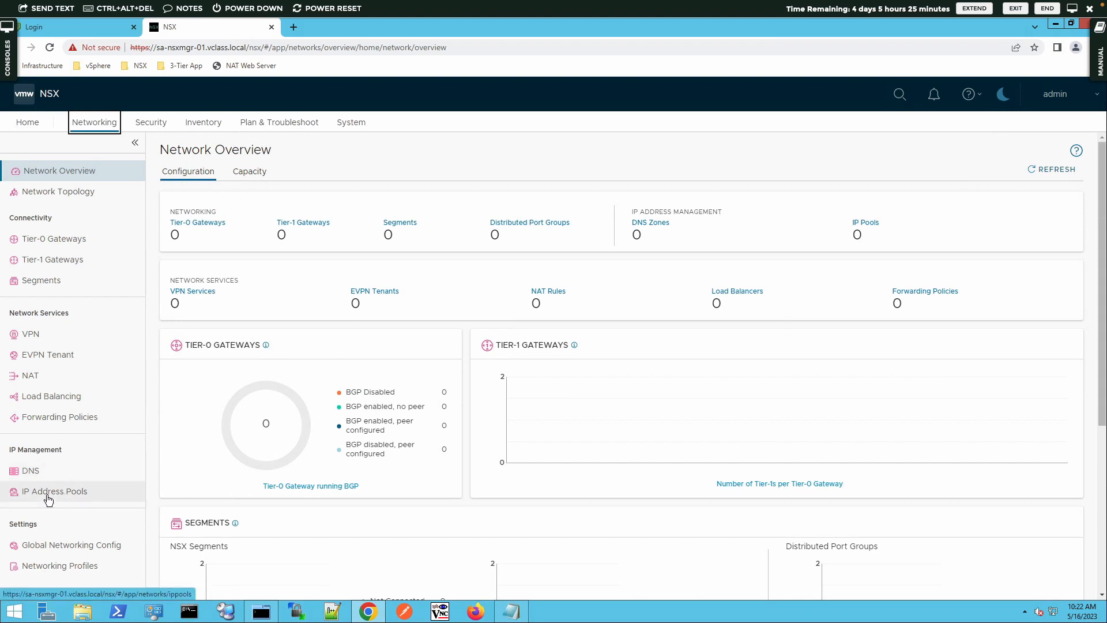
click(23, 493)
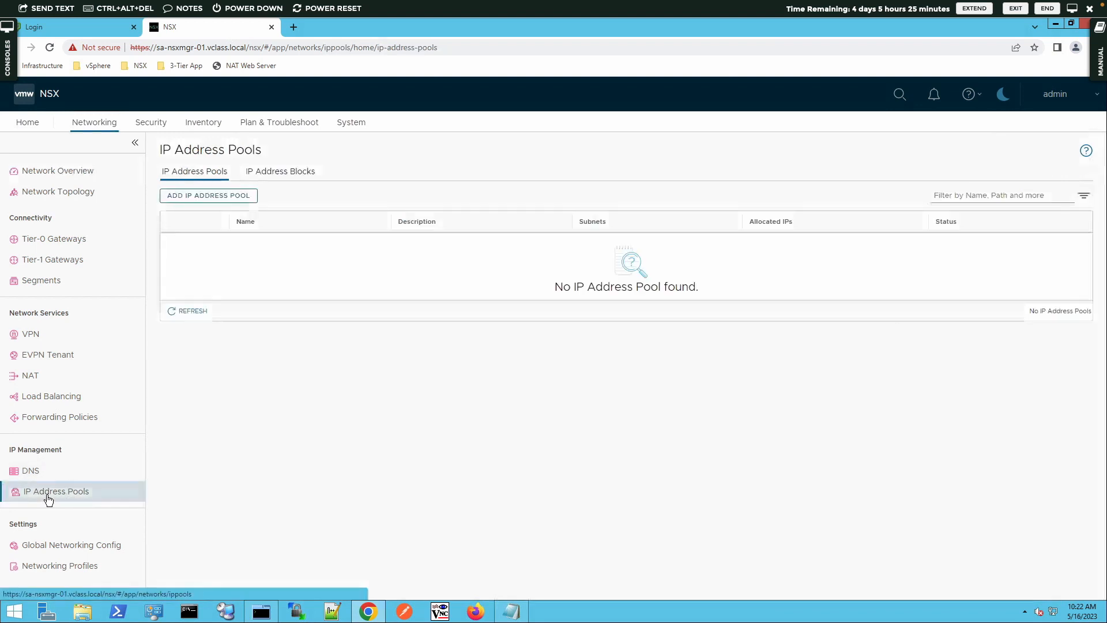
click(217, 196)
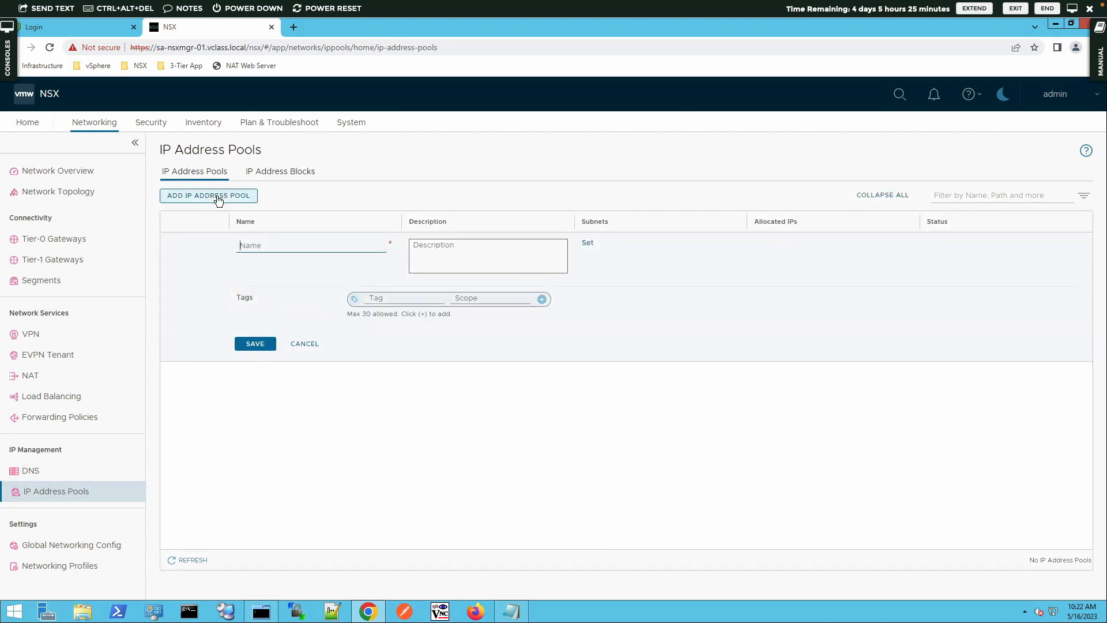
click(304, 243)
text(TEP-IP-Pool)
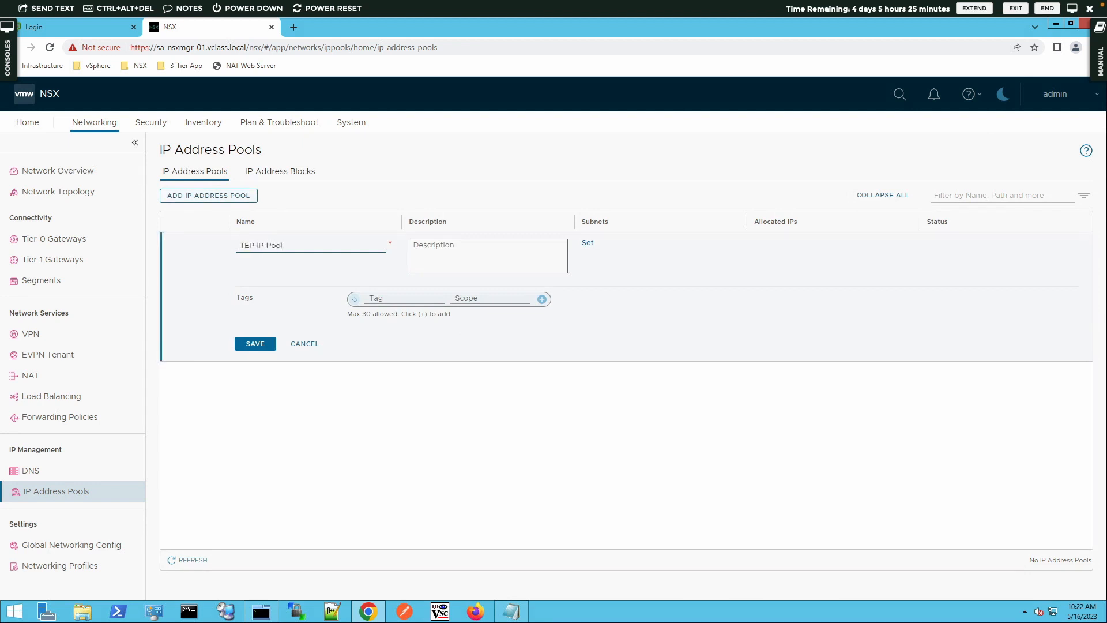
Enter "IP Pool for ESXi and Edge" as the description of the new IP address pool
key(Tab)
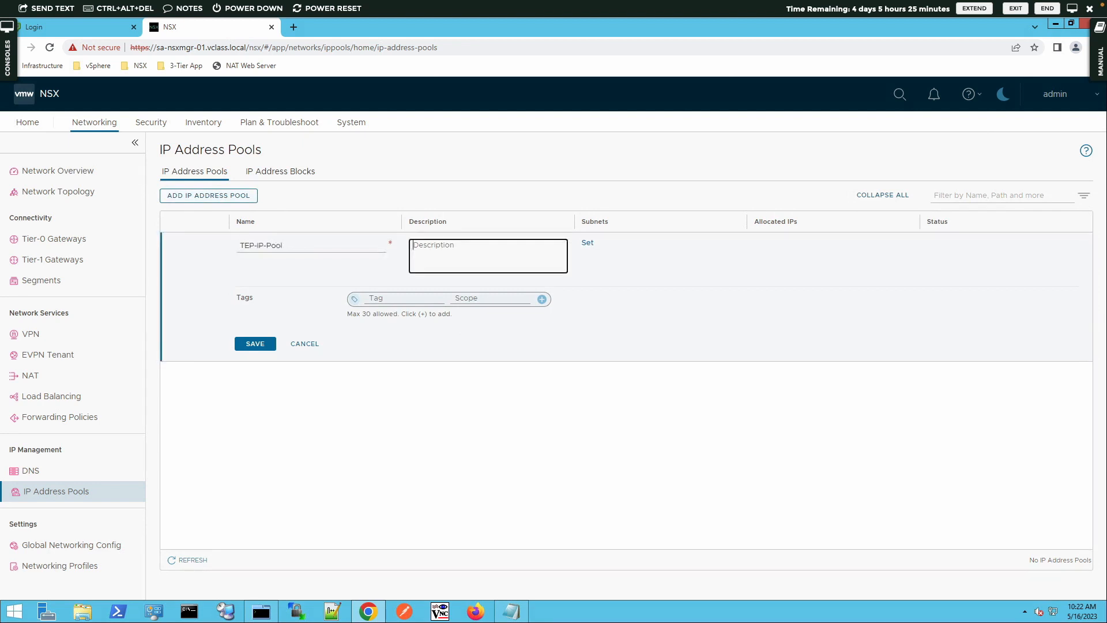
text(IP Pool for ESXi and Edge)
key(Tab)
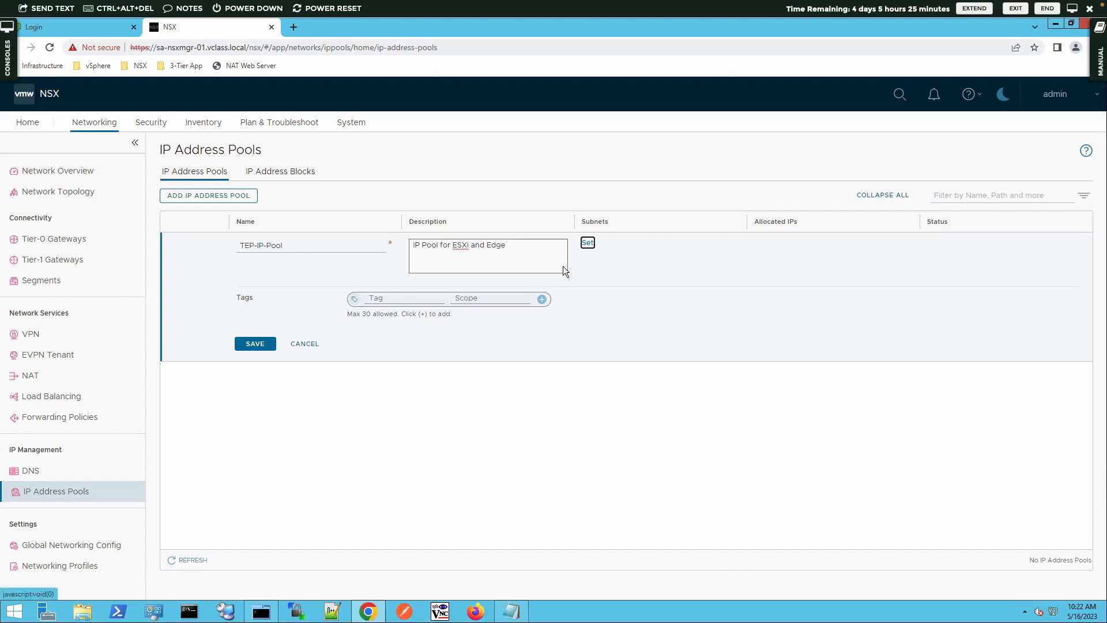
Add an IP Ranges subnet to the pool with the range 172.20.11.151-172.20.11.170
click(588, 245)
click(589, 244)
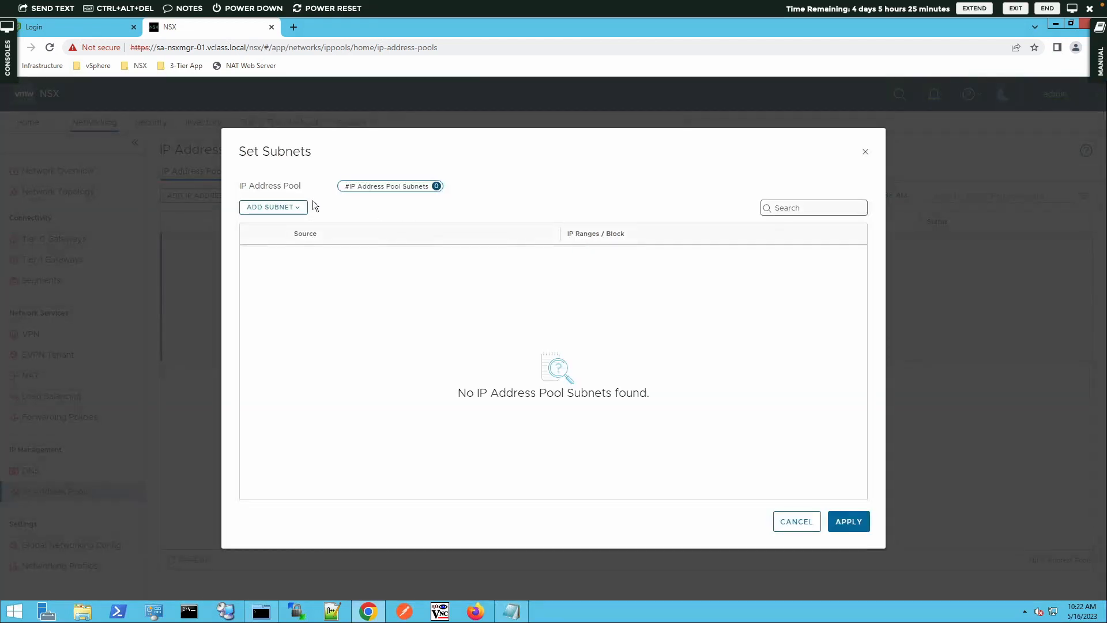
click(276, 207)
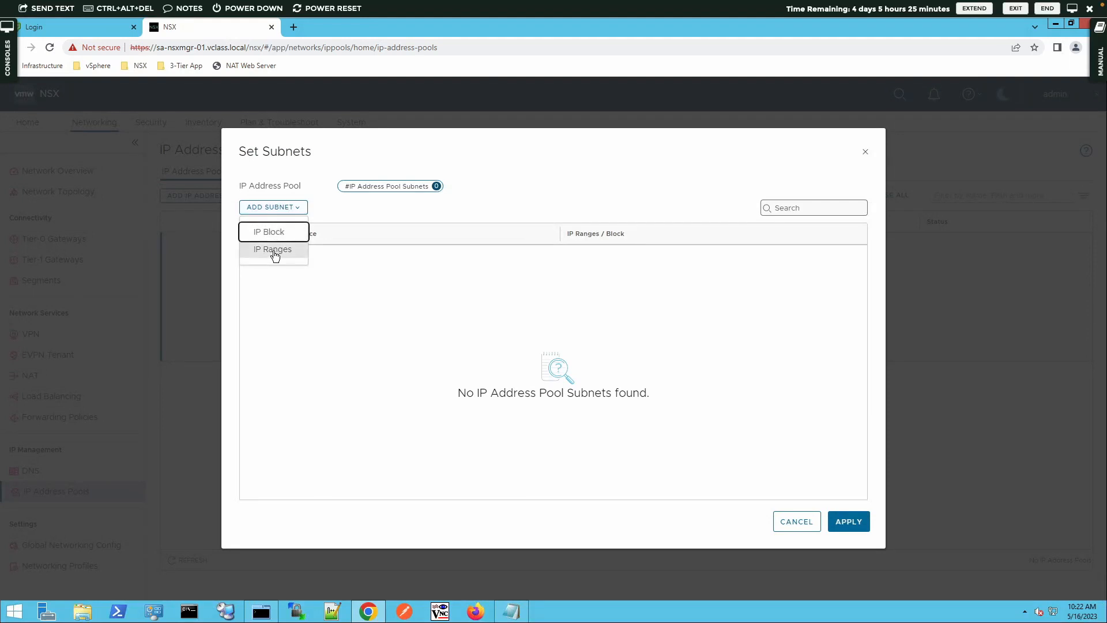
click(275, 252)
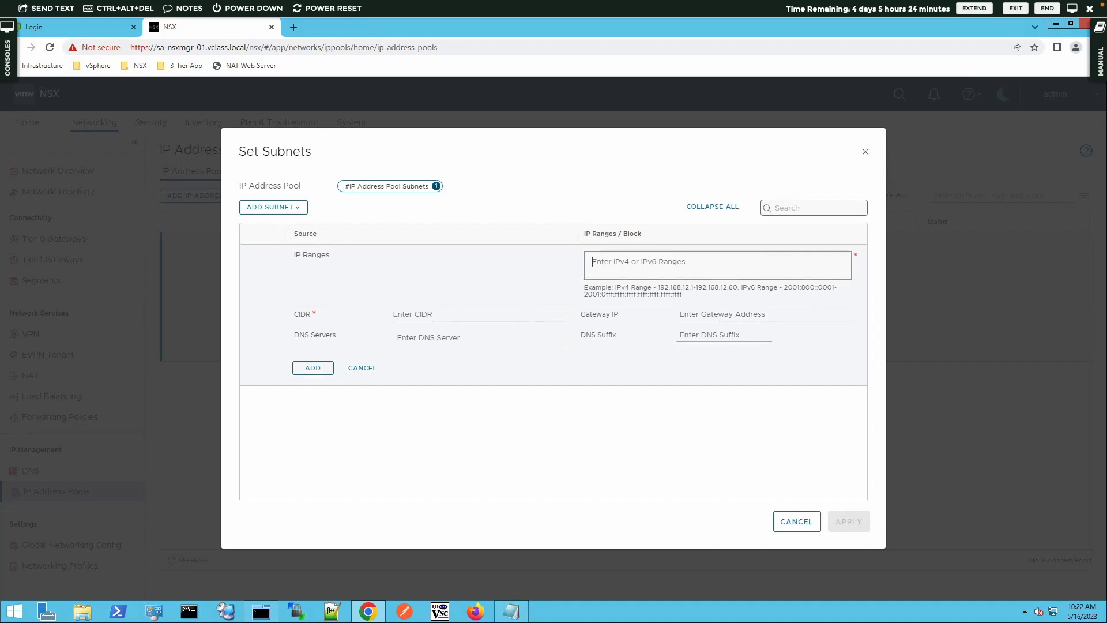
click(669, 262)
text(172.20.11.151-172.20.11.170)
key(Return)
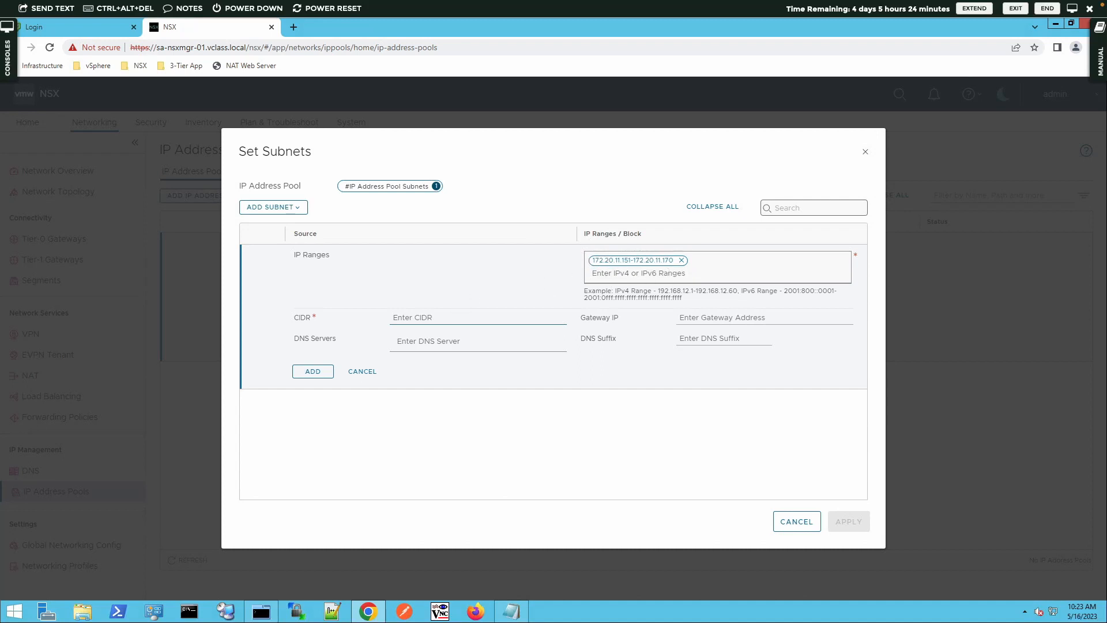
Set the subnet's CIDR to 172.20.11.0/24 and its gateway IP to 172.20.11.10, and add the subnet
text(172.20.11.0/243)
key(BackSpace)
click(713, 318)
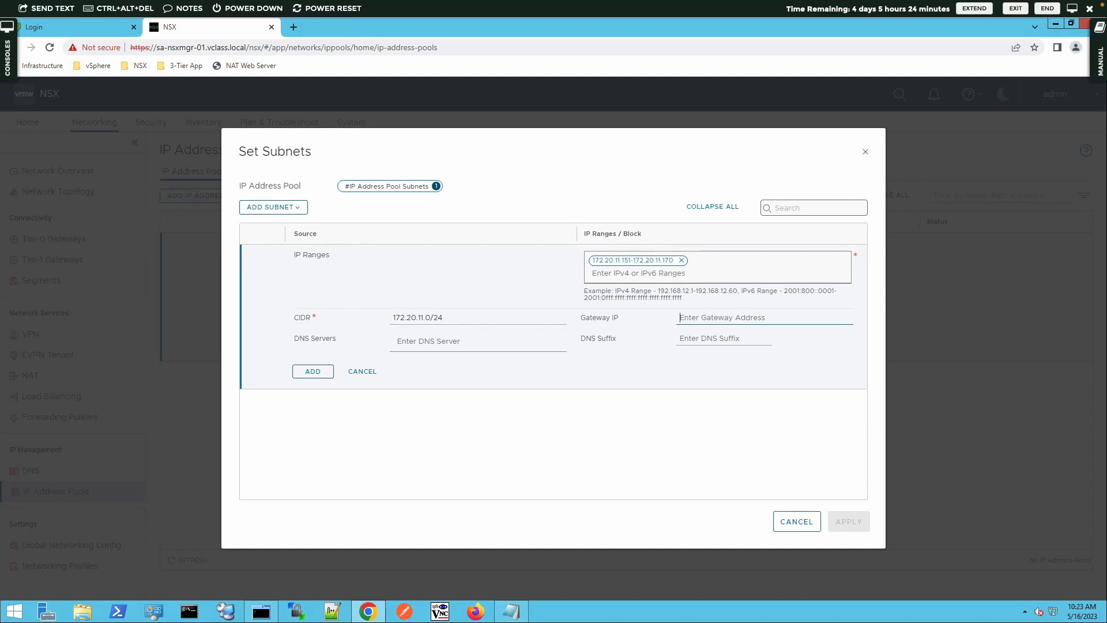
text(172.20.11.10)
click(315, 373)
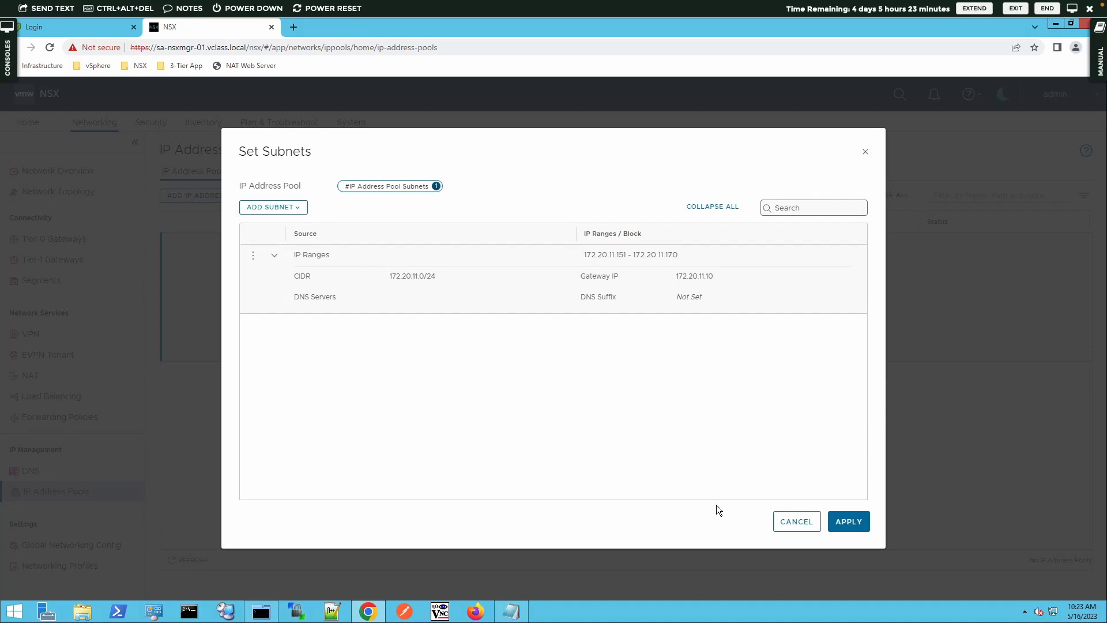
Apply the subnet to TEP-IP-Pool, save the pool and refresh its status
click(846, 531)
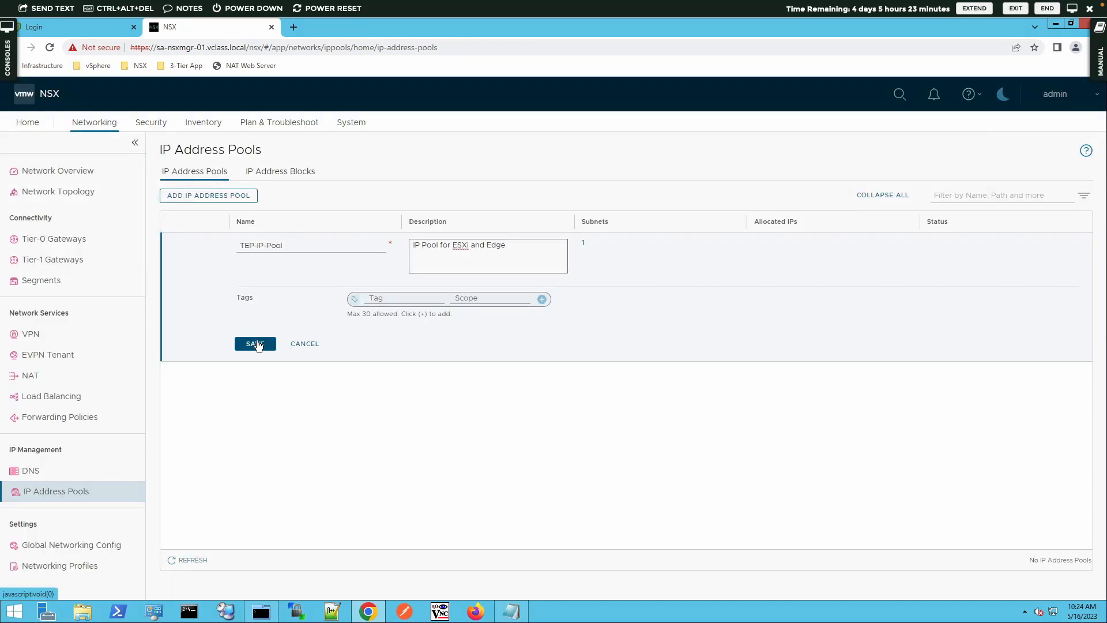
click(256, 344)
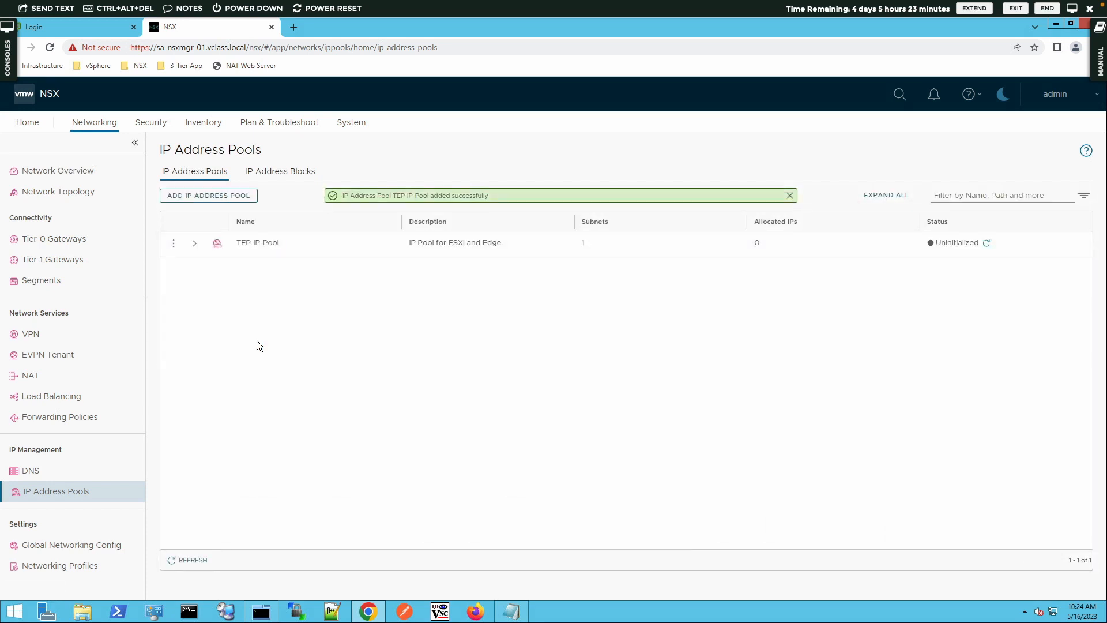
click(986, 243)
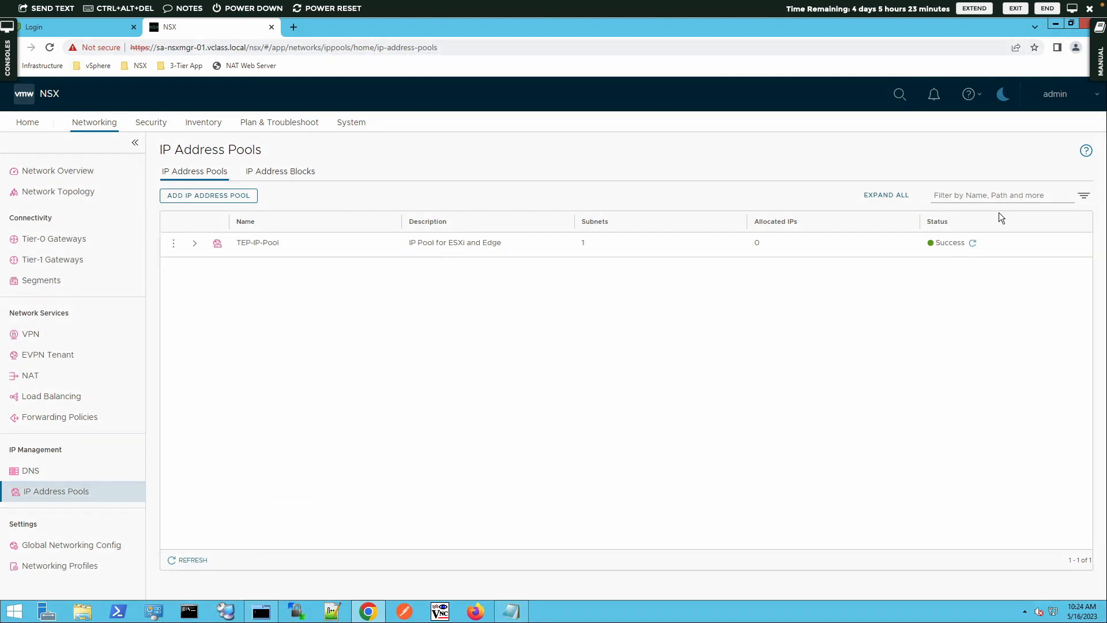
List the host transport nodes managed by sa-vcsa-01.vcalss.local and select Compute-Cluster
click(358, 126)
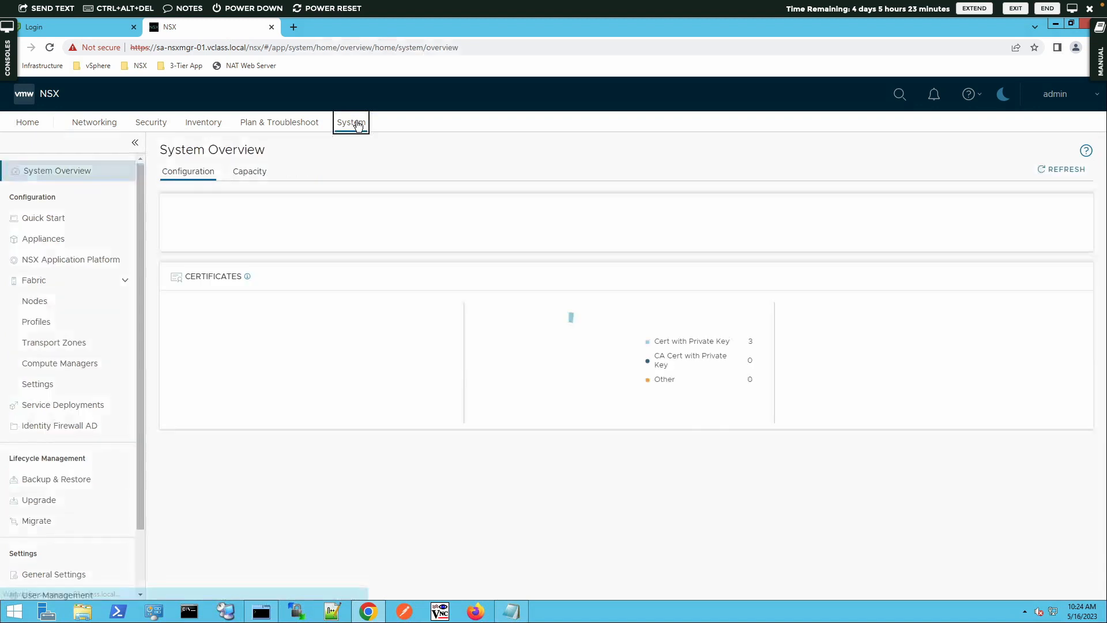
click(36, 301)
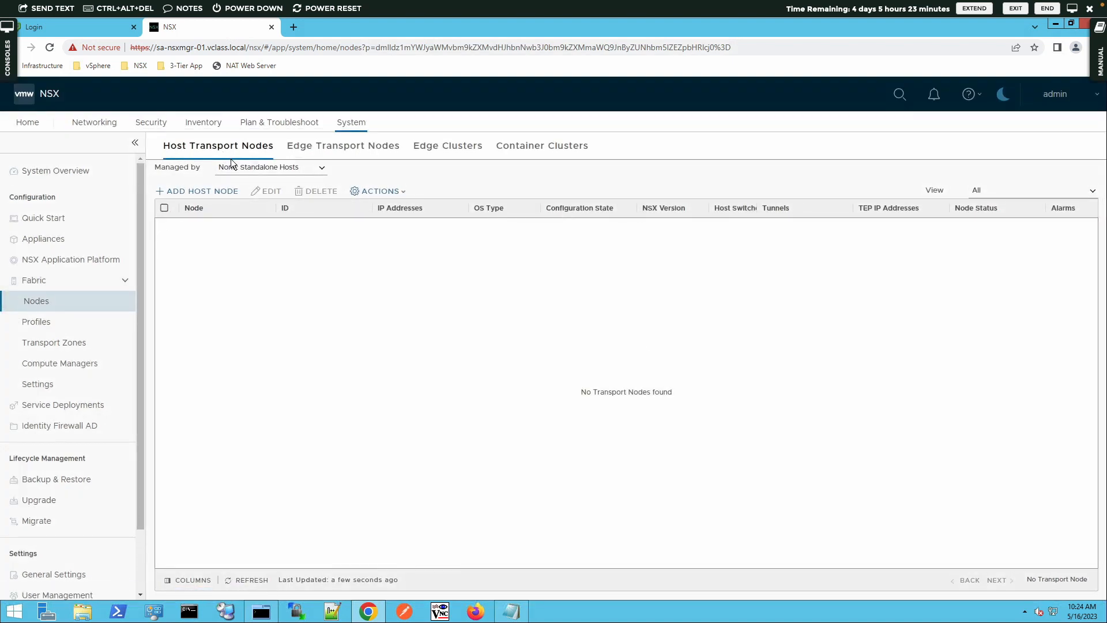
click(164, 168)
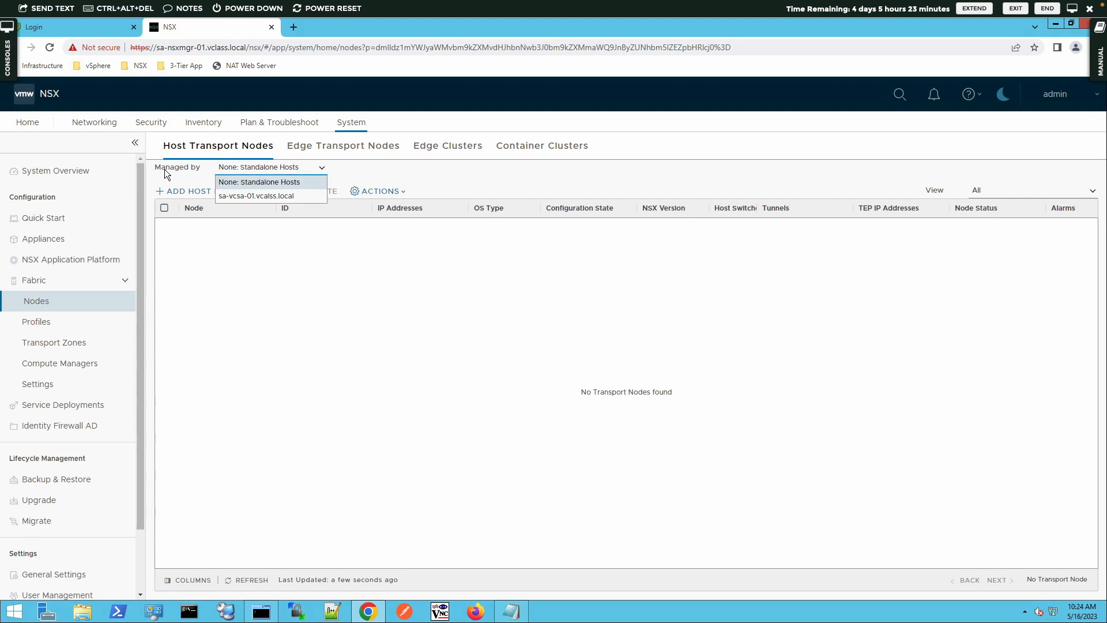
click(248, 198)
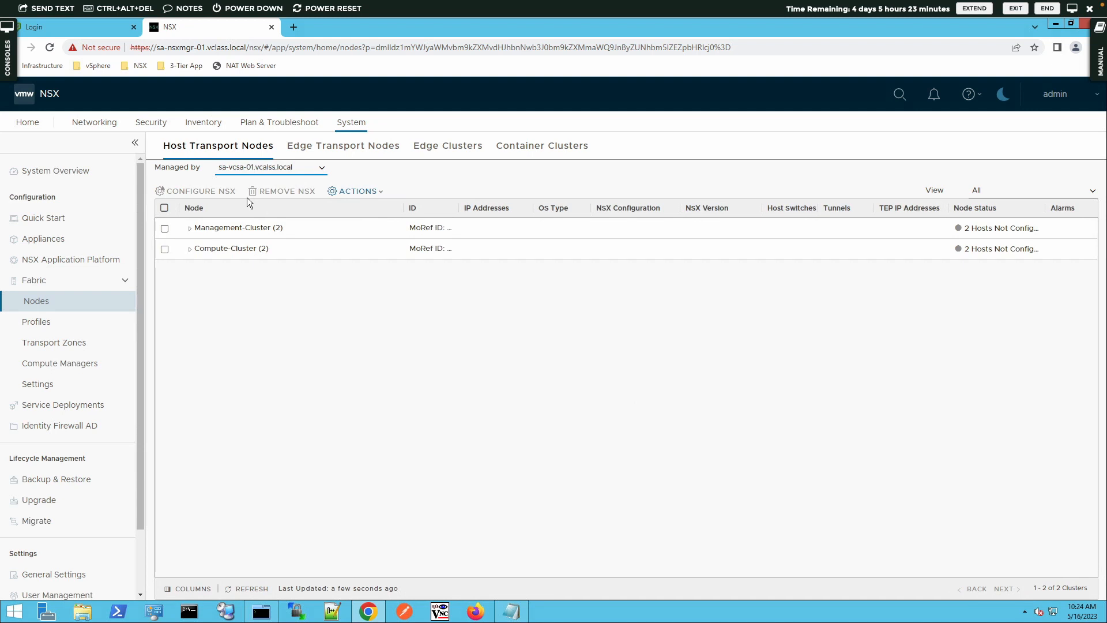
click(164, 249)
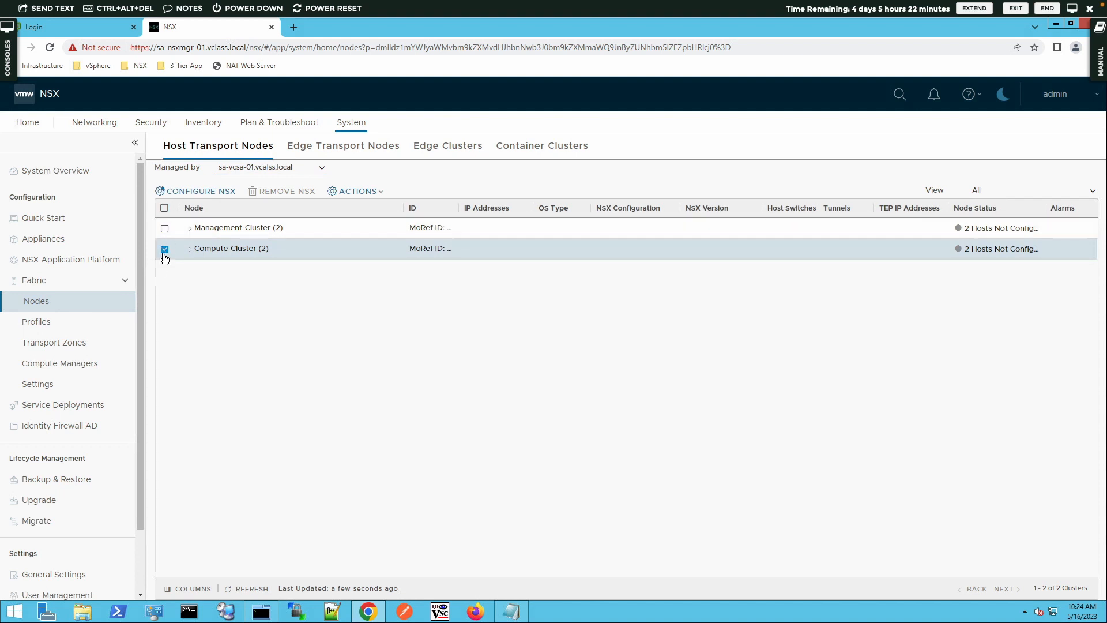
Expand Compute-Cluster's hosts, start configuring NSX on the cluster and begin creating a new transport node profile
click(189, 249)
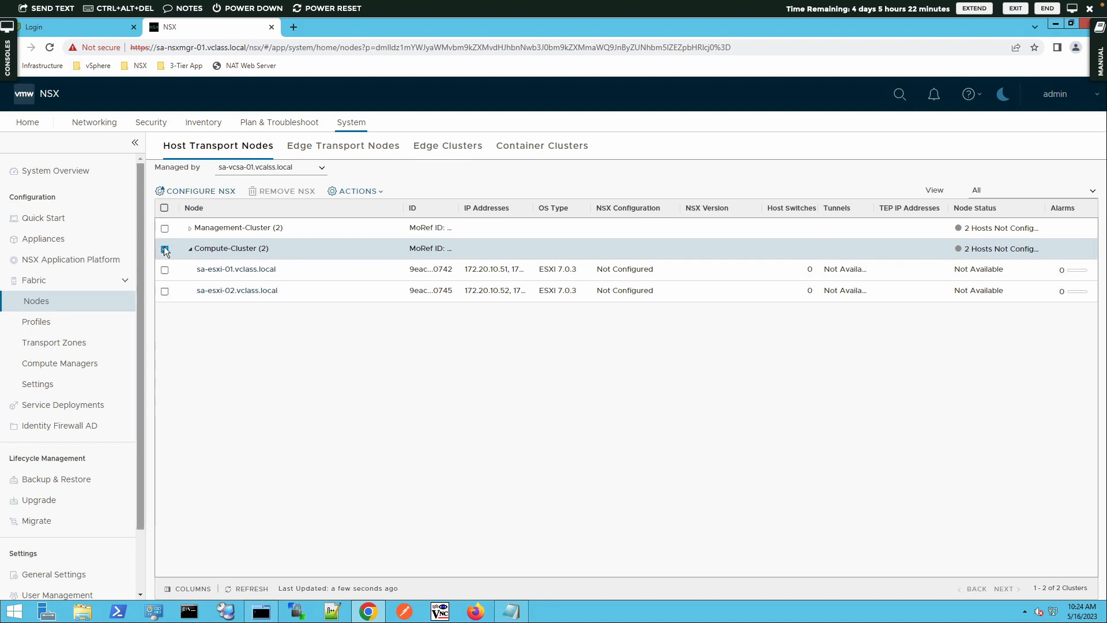
click(191, 191)
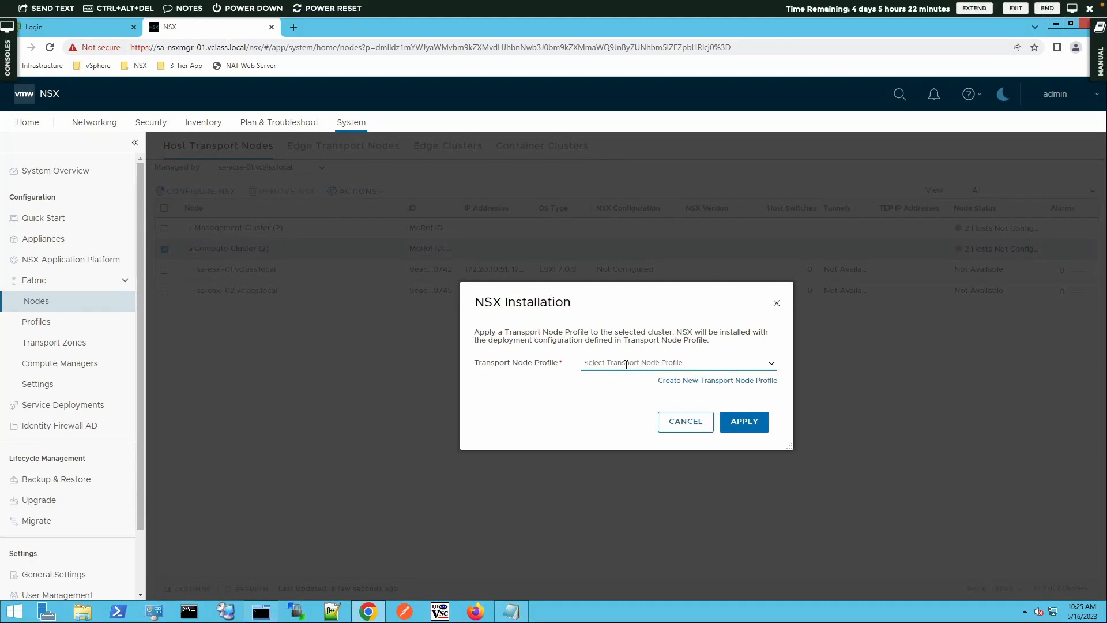
click(771, 363)
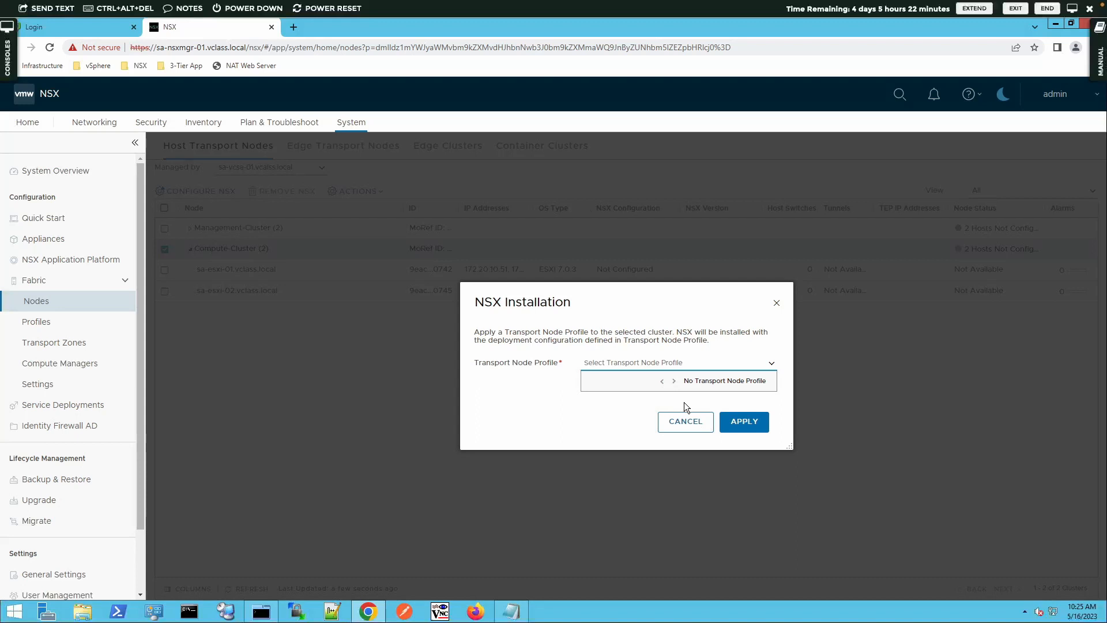
click(771, 363)
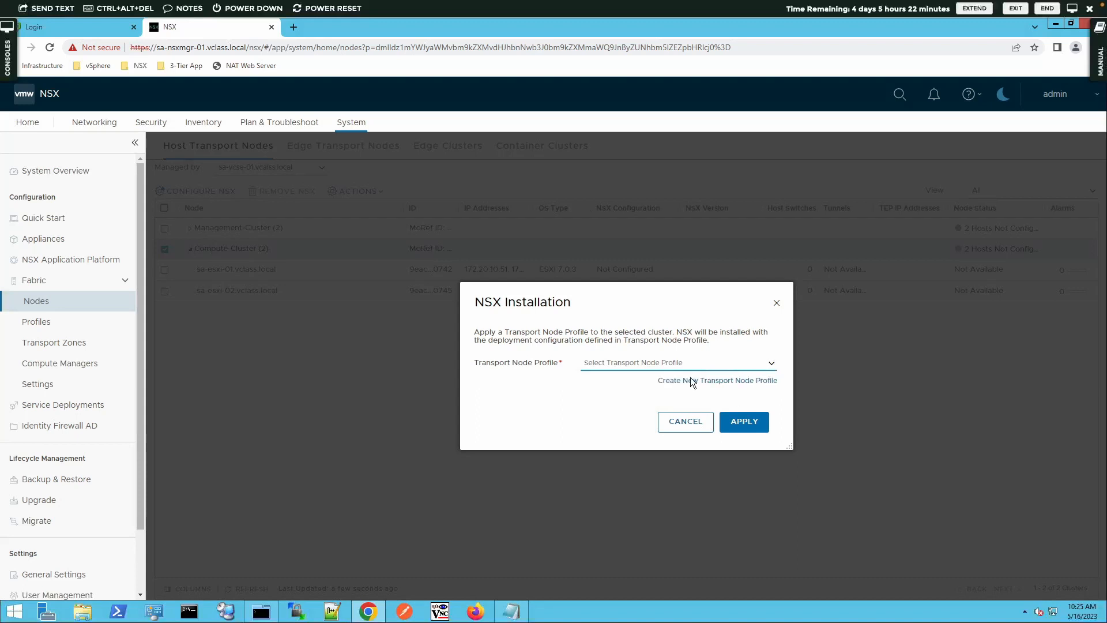
click(720, 382)
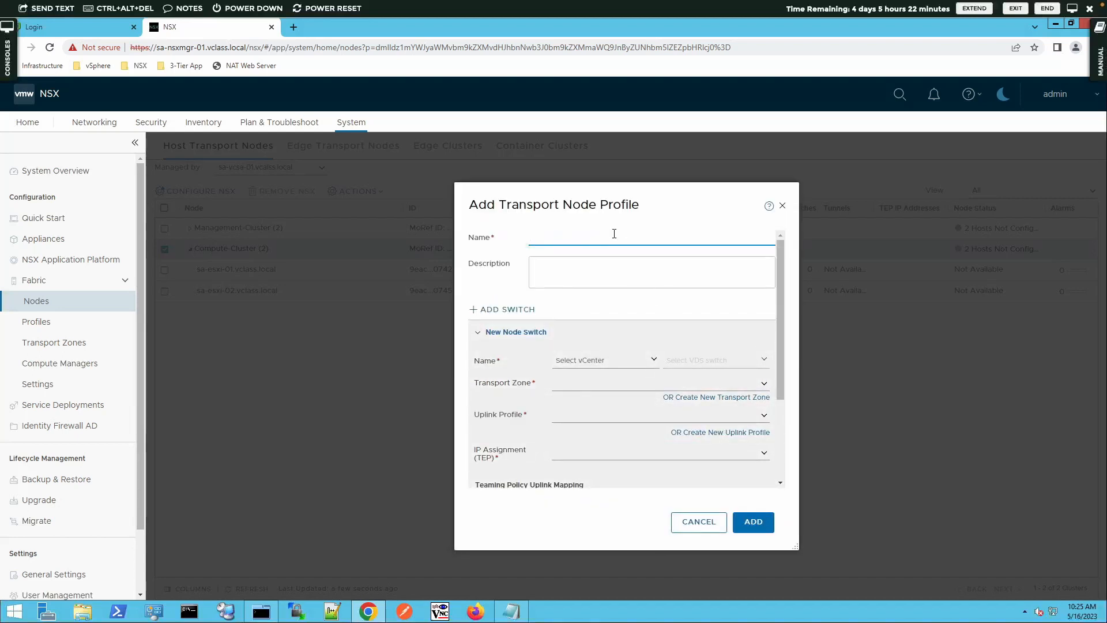
Name the new transport node profile ESXi-TN-Pofile
text(ESX)
text(i-TN-Pro)
text(fil)
text(file)
key(Tab)
Set the profile's description to "Transport Node Profile for ESXi hosts in vClass Lab Environment"
text(Transport Node)
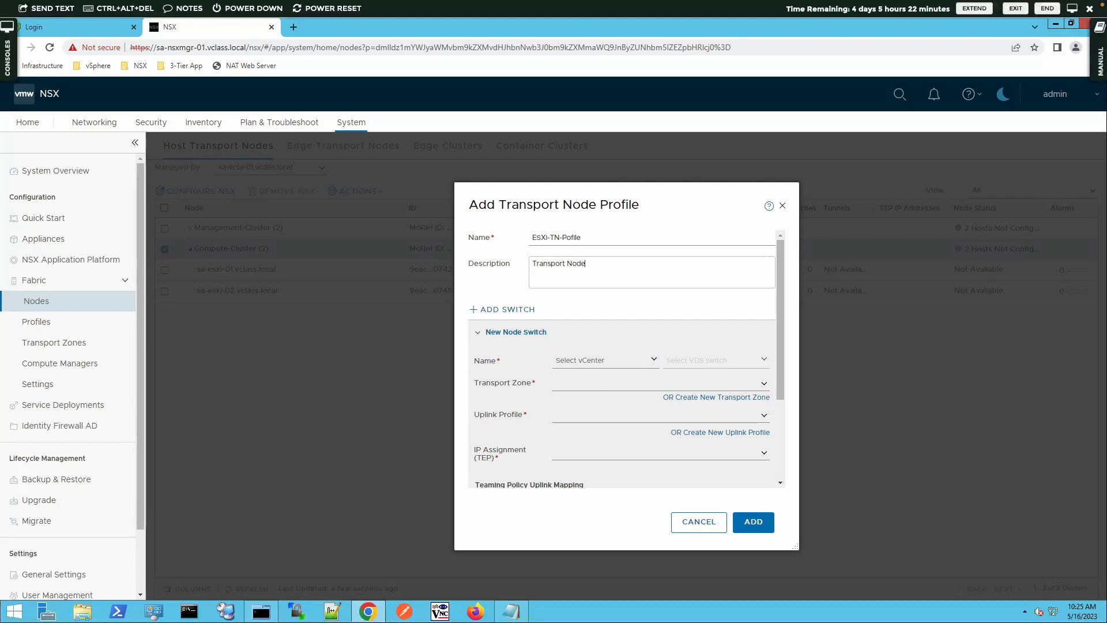
text( Profile for ESXI hosts in vClas Lab)
key(BackSpace)
key(BackSpace)
key(BackSpace)
key(BackSpace)
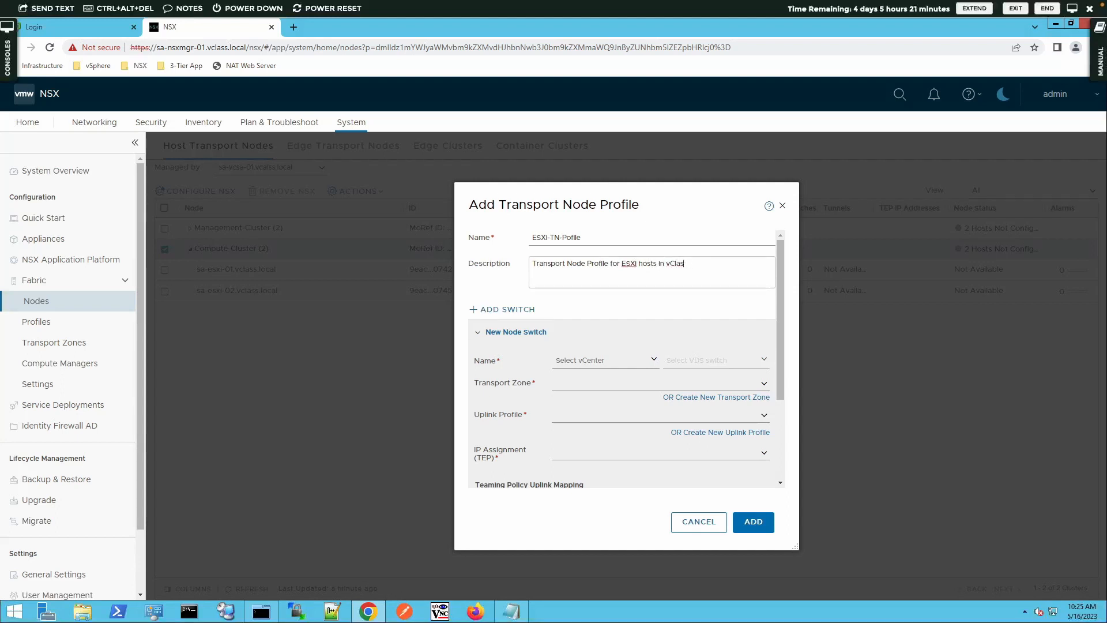
text(s :L)
text(ab)
text( Lab Environment)
key(Tab)
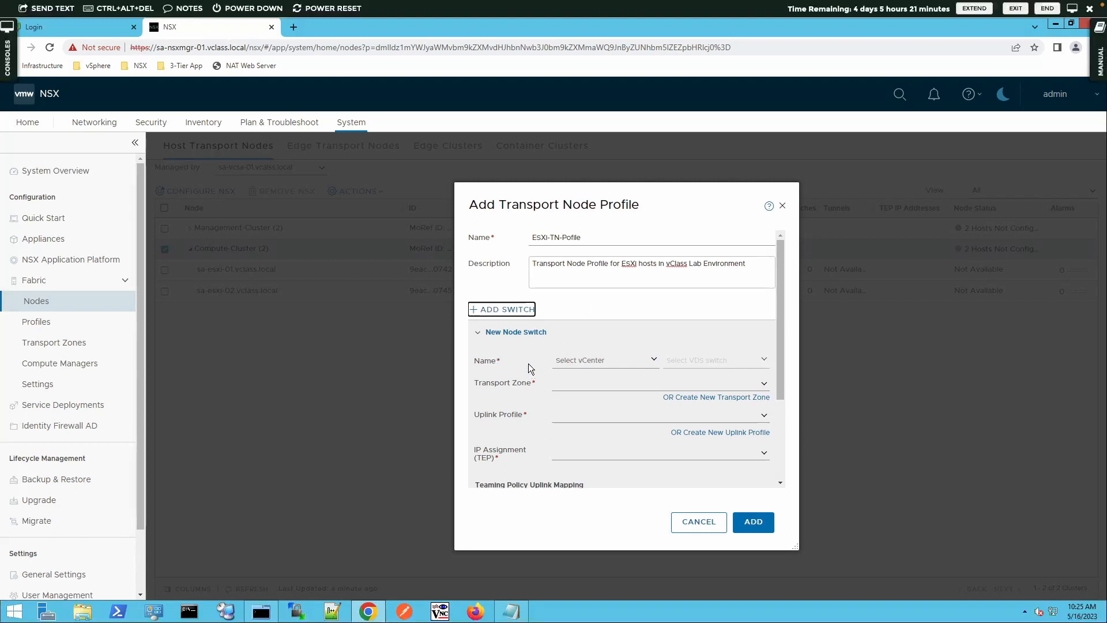
Assign vCenter sa-vcsa-01.vcalss.local and the VDS dvs-SA-Datacenter to the new node switch
scroll(528, 363, down, 2)
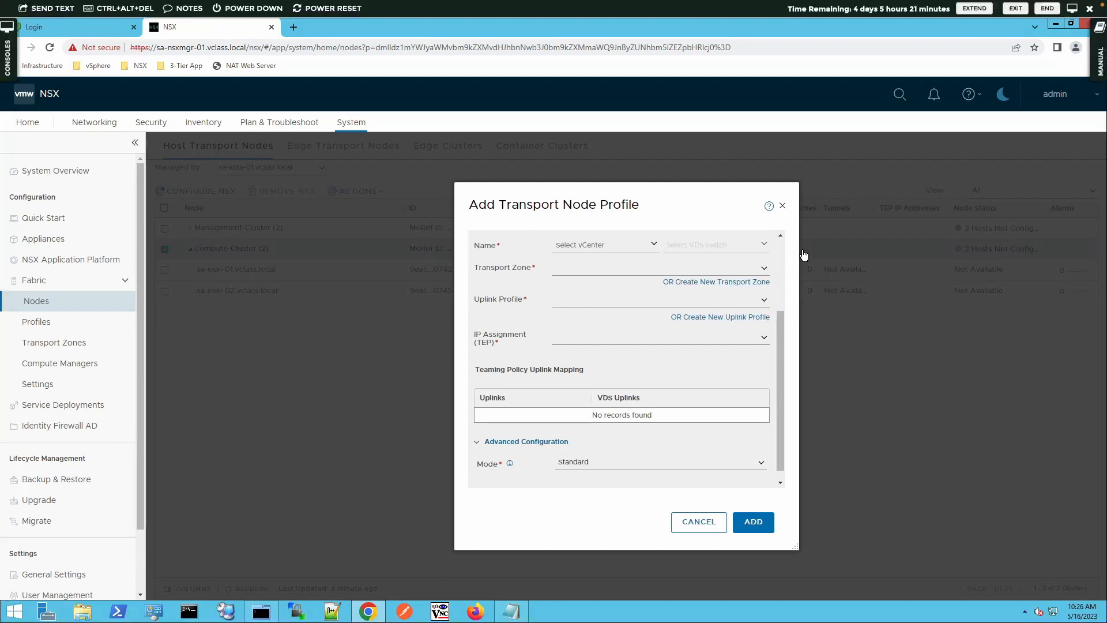
scroll(721, 235, up, 1)
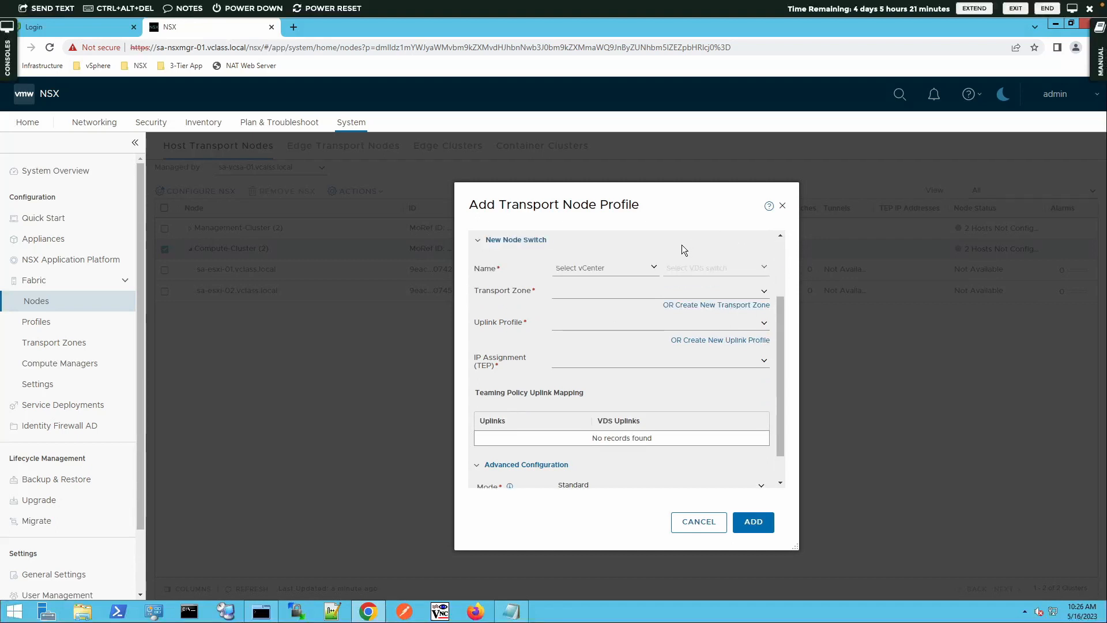
click(656, 271)
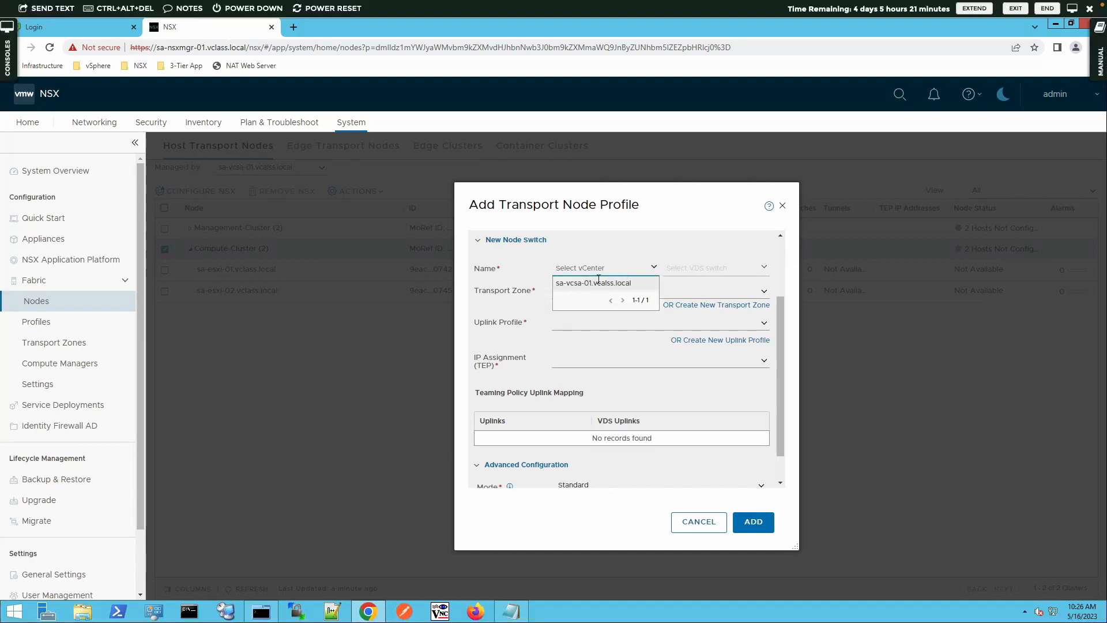
click(592, 283)
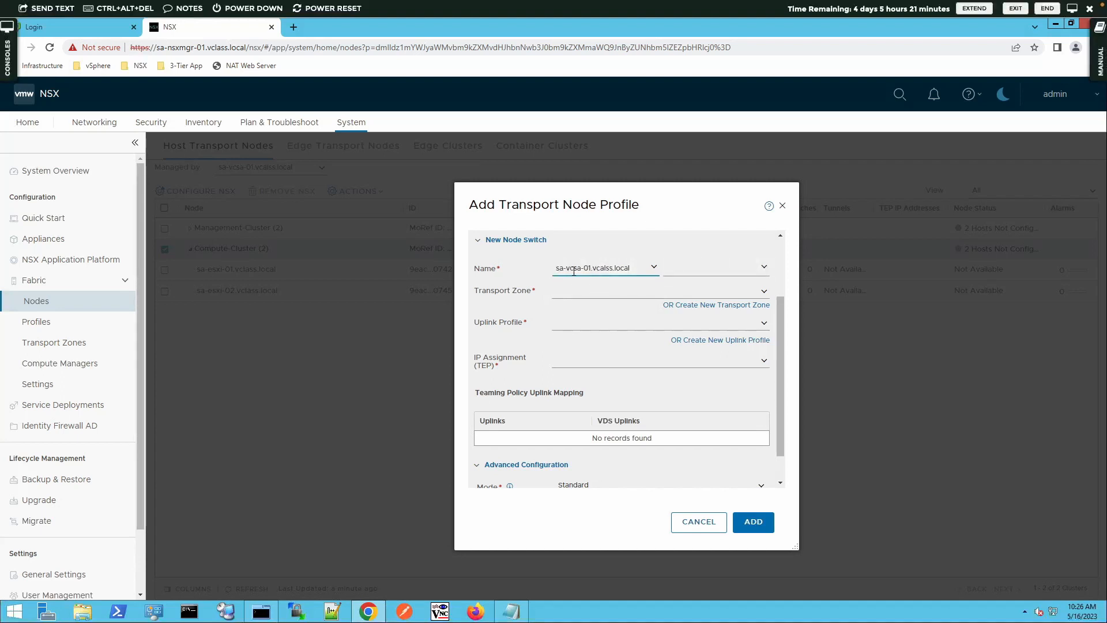
click(767, 269)
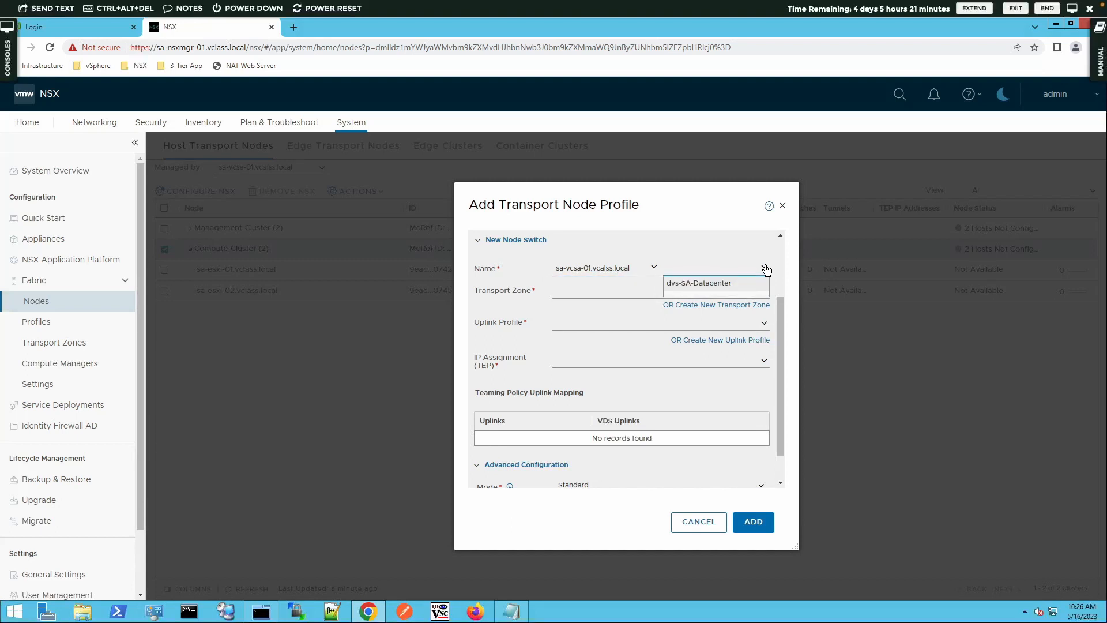
click(707, 281)
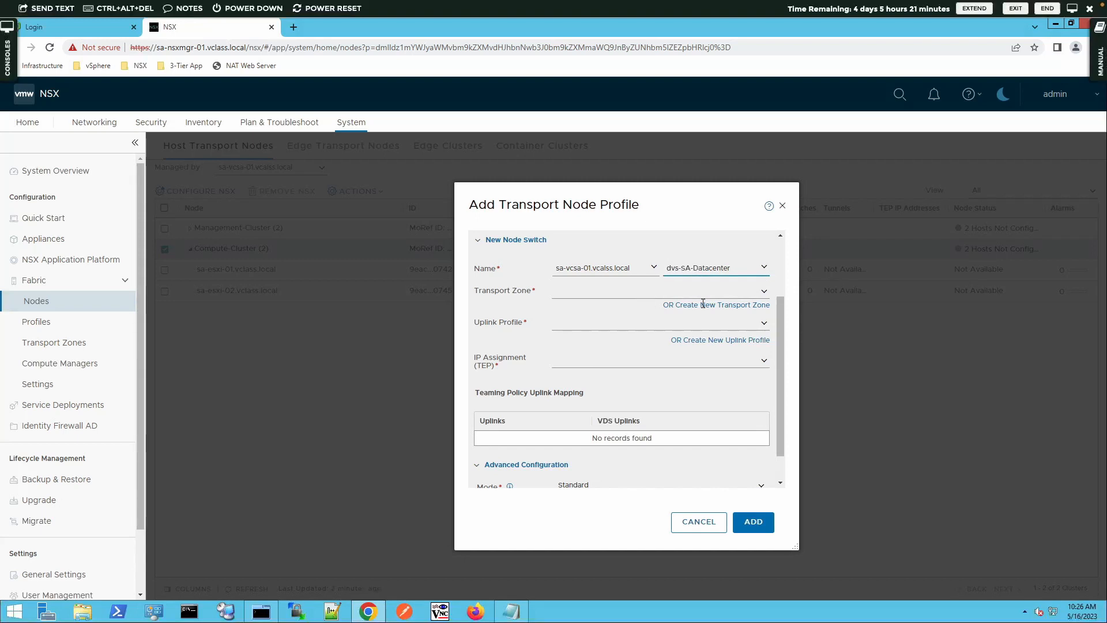
Set the node switch's transport zone to PROD-Overlay-TZ and its uplink profile to nsx-default-uplink-hostswitch-profile
click(763, 291)
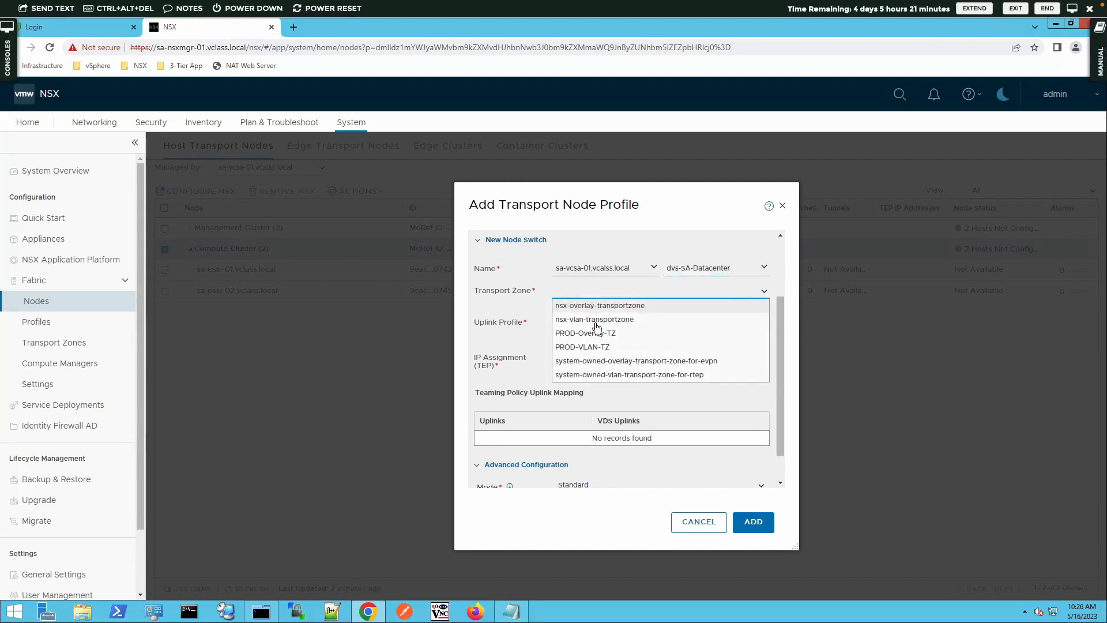
click(593, 333)
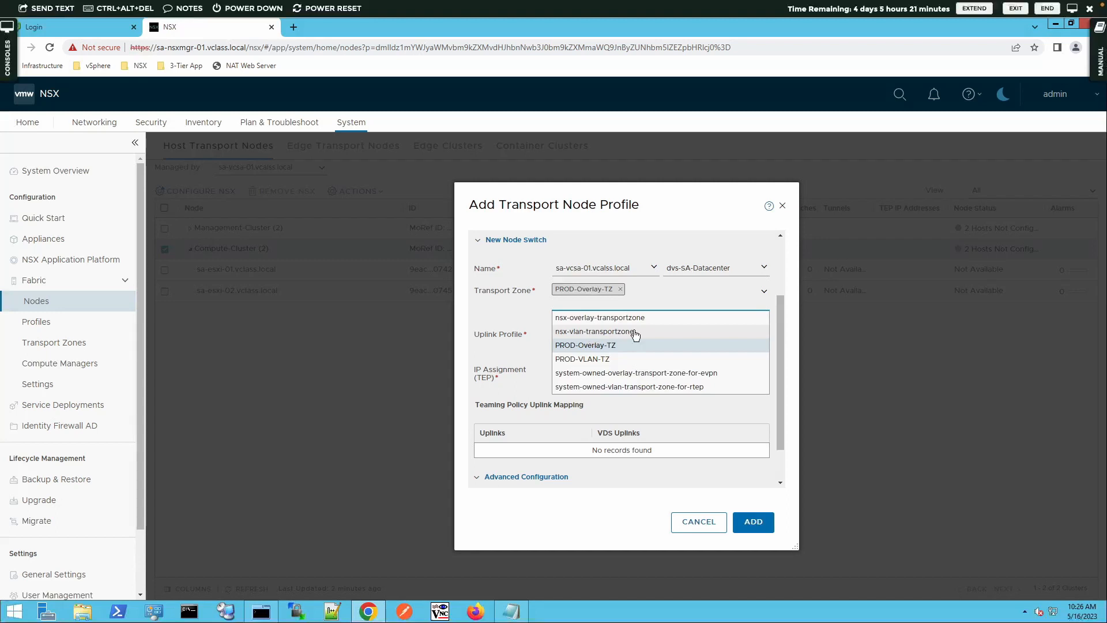
click(765, 293)
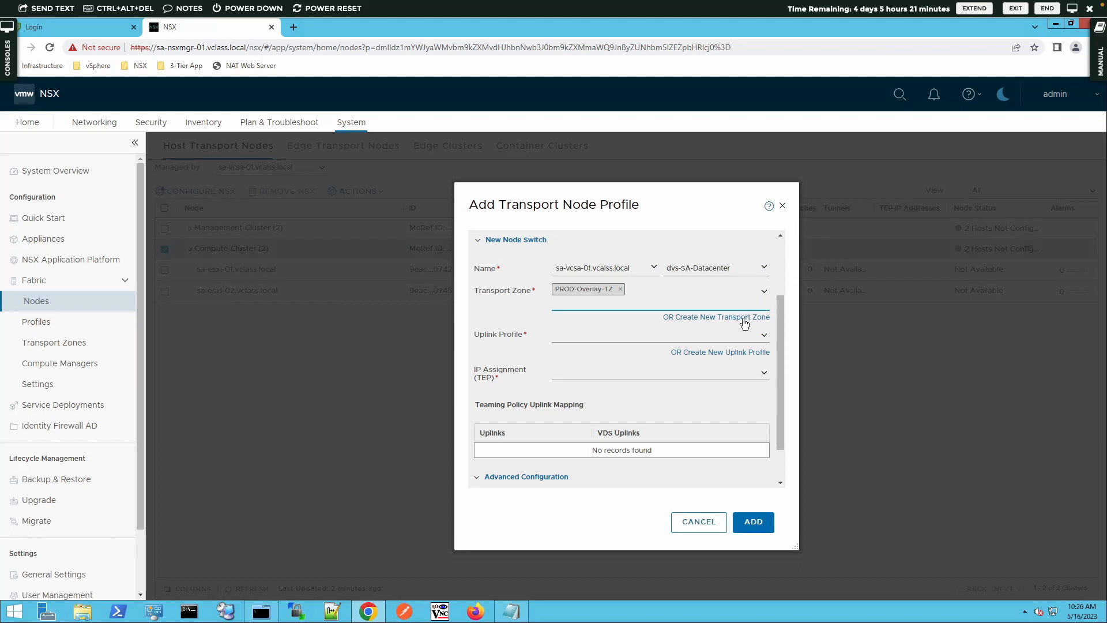
click(764, 337)
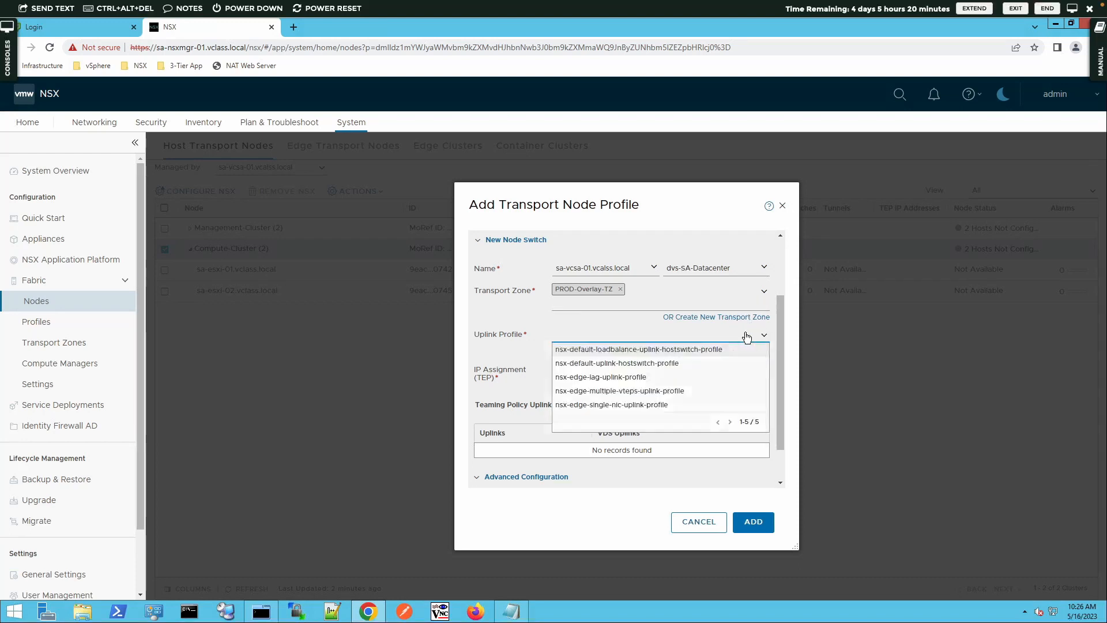
click(654, 369)
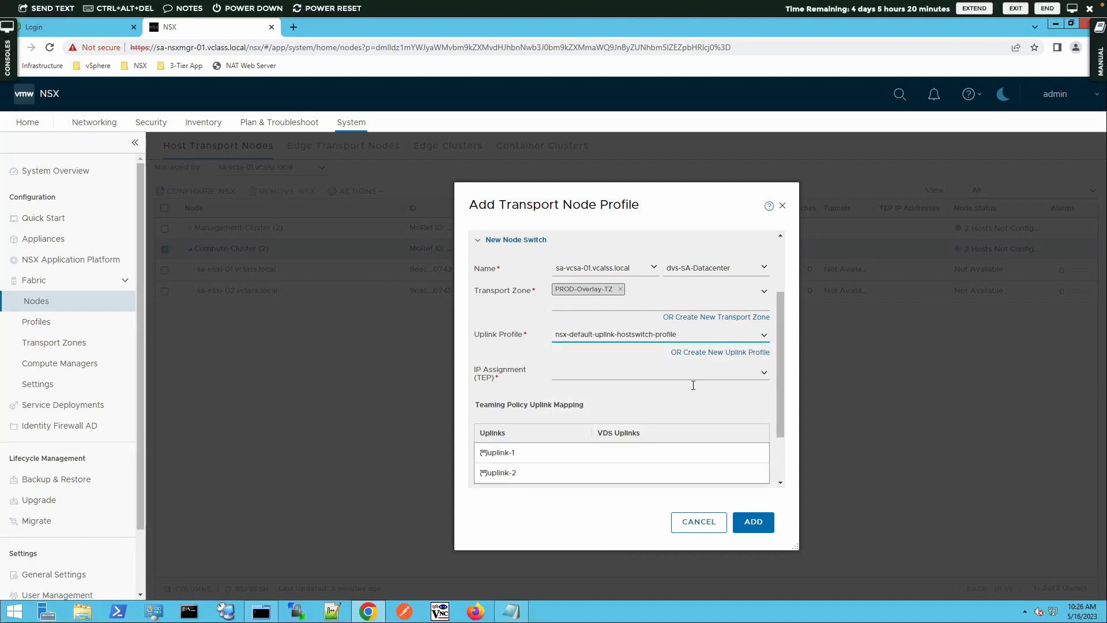
Set the TEP IP assignment to Use IP Pool with TEP-IP-Pool as the pool
click(764, 376)
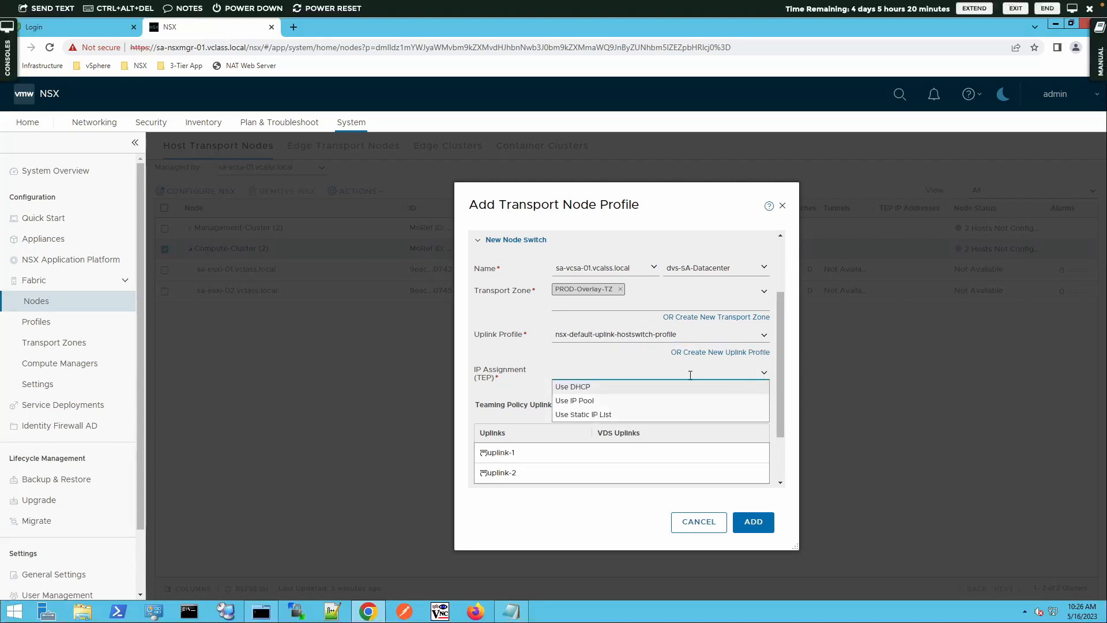
click(576, 400)
click(767, 400)
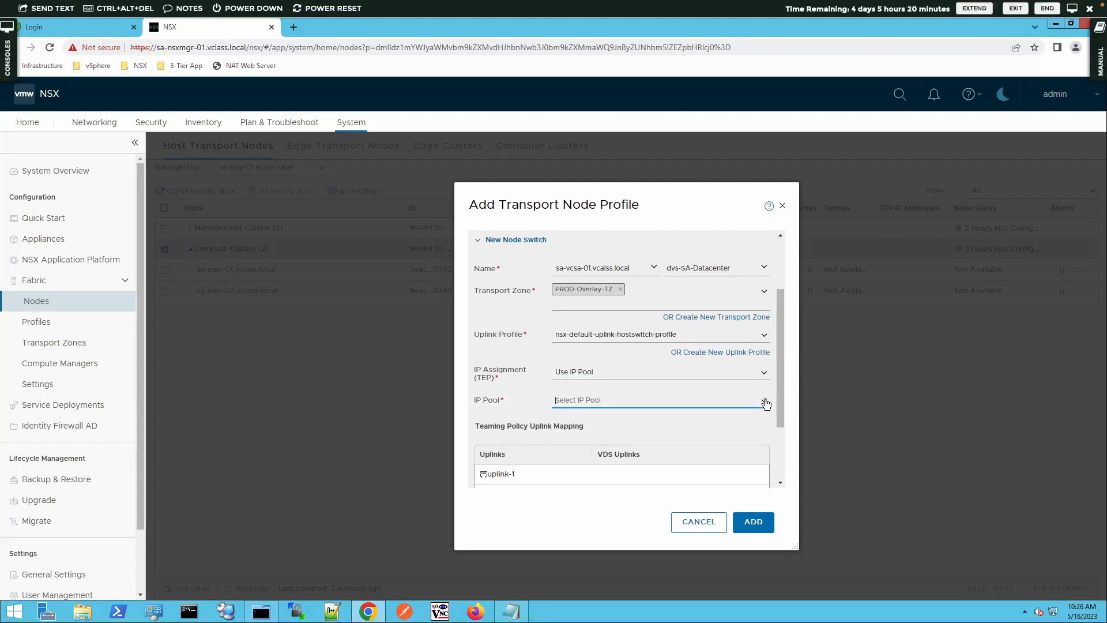
click(579, 417)
Map uplink-1 to Uplink 5 and uplink-2 to Uplink 6, and add the transport node profile
click(778, 454)
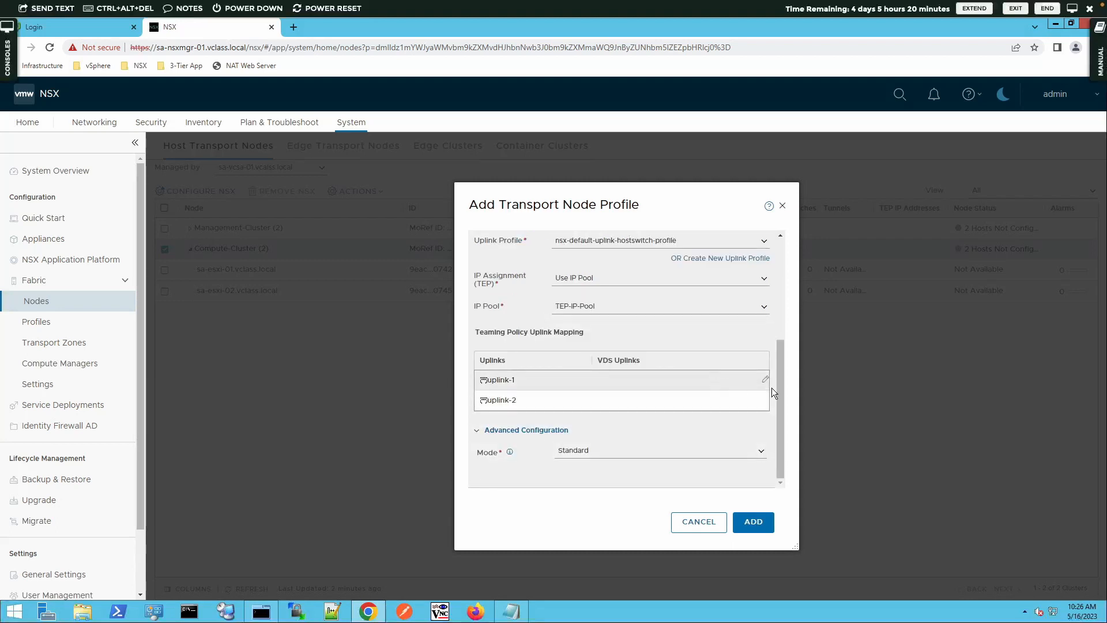
click(765, 382)
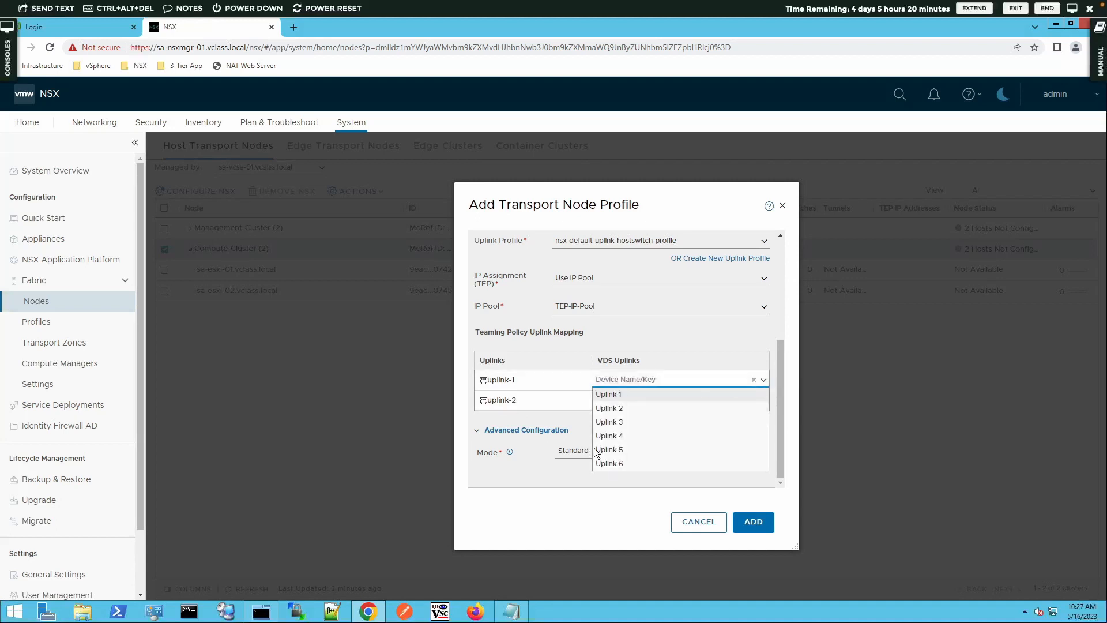
click(611, 450)
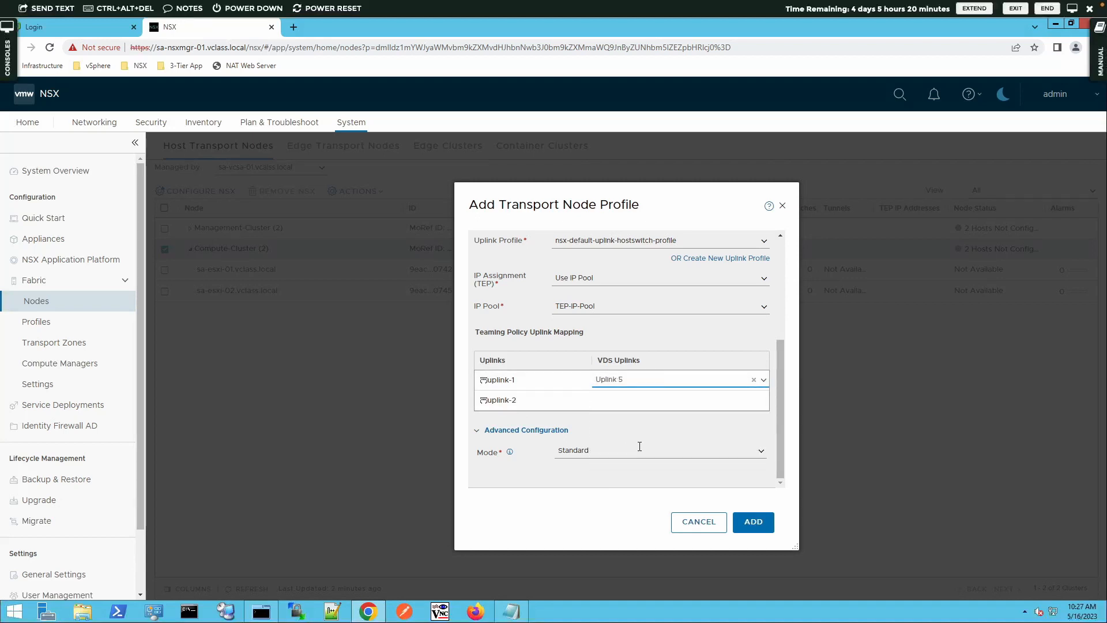
click(763, 402)
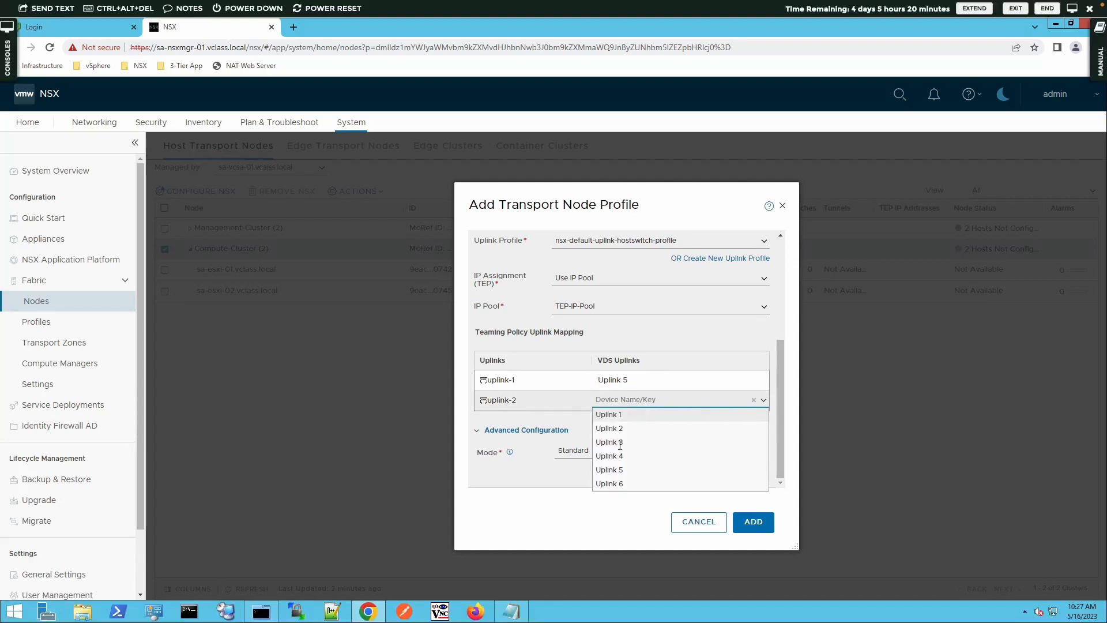
click(610, 485)
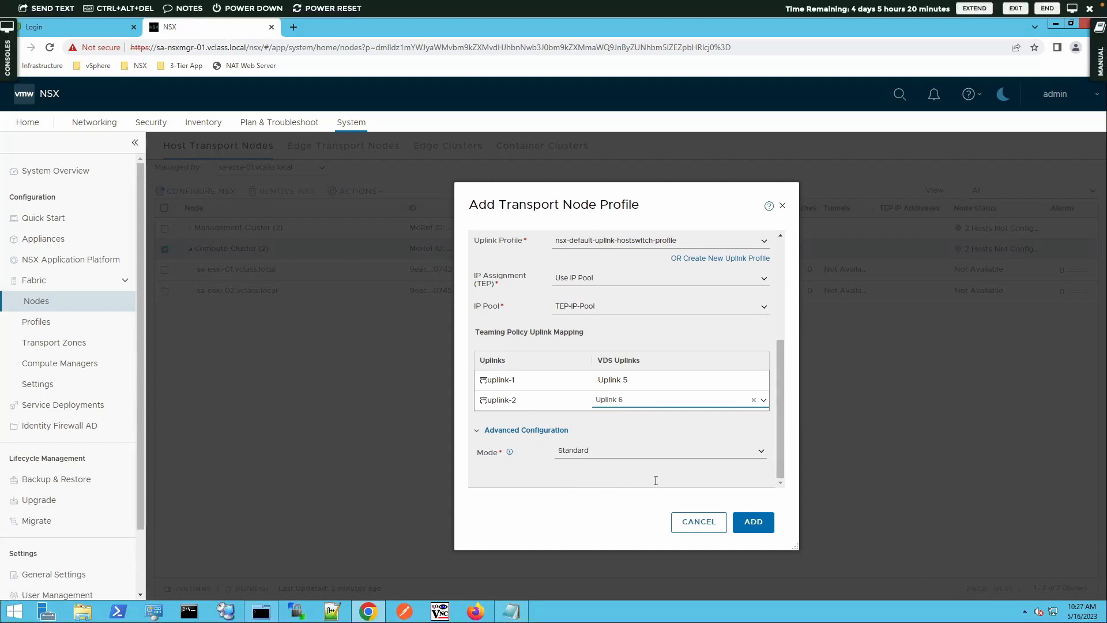
click(757, 523)
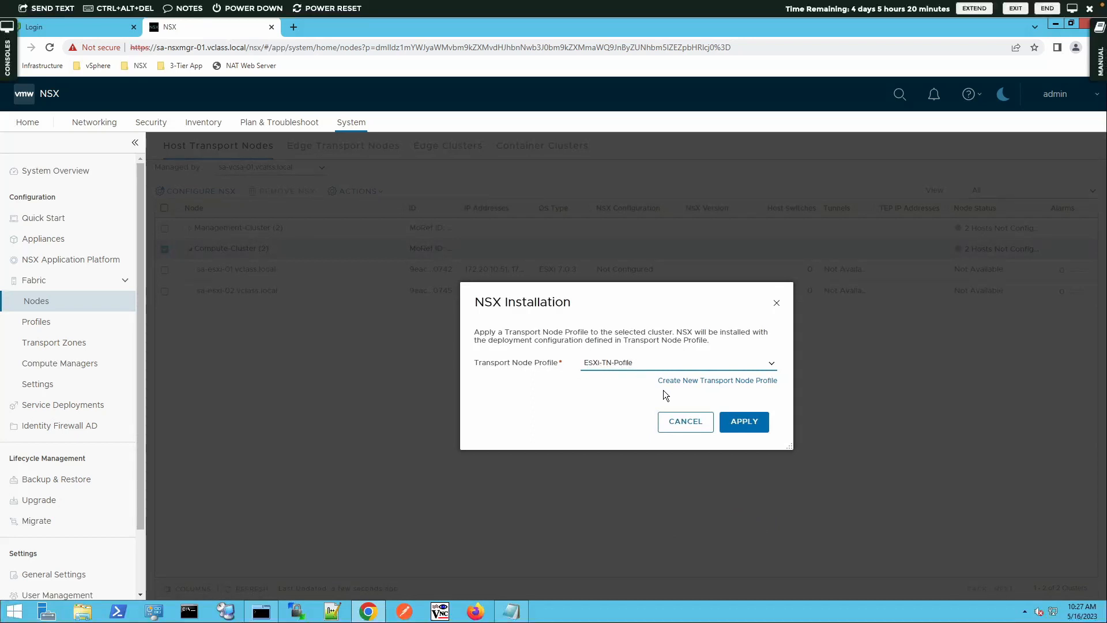
Apply ESXi-TN-Pofile to Compute-Cluster and widen the NSX Configuration column to show the full applied profile name
click(737, 424)
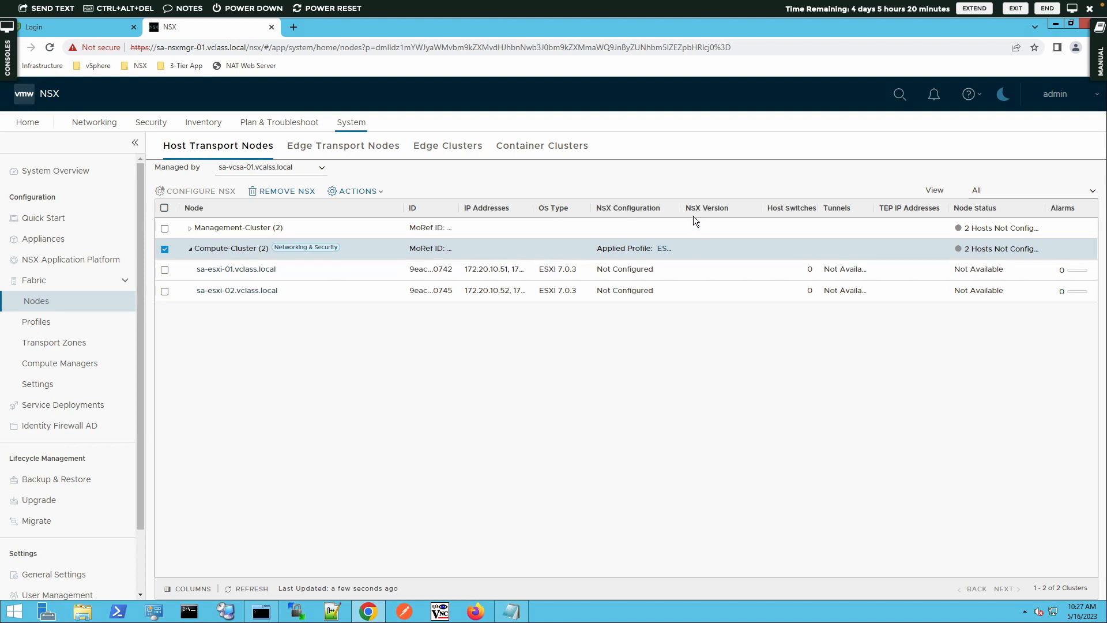
drag(680, 207, 743, 214)
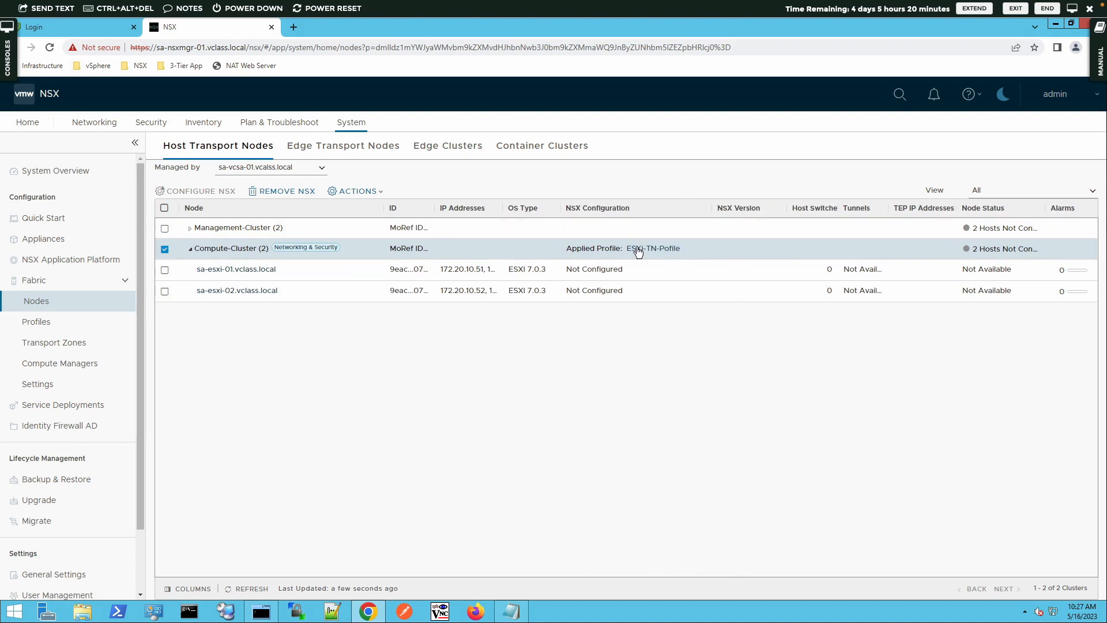
mouse_move(666, 250)
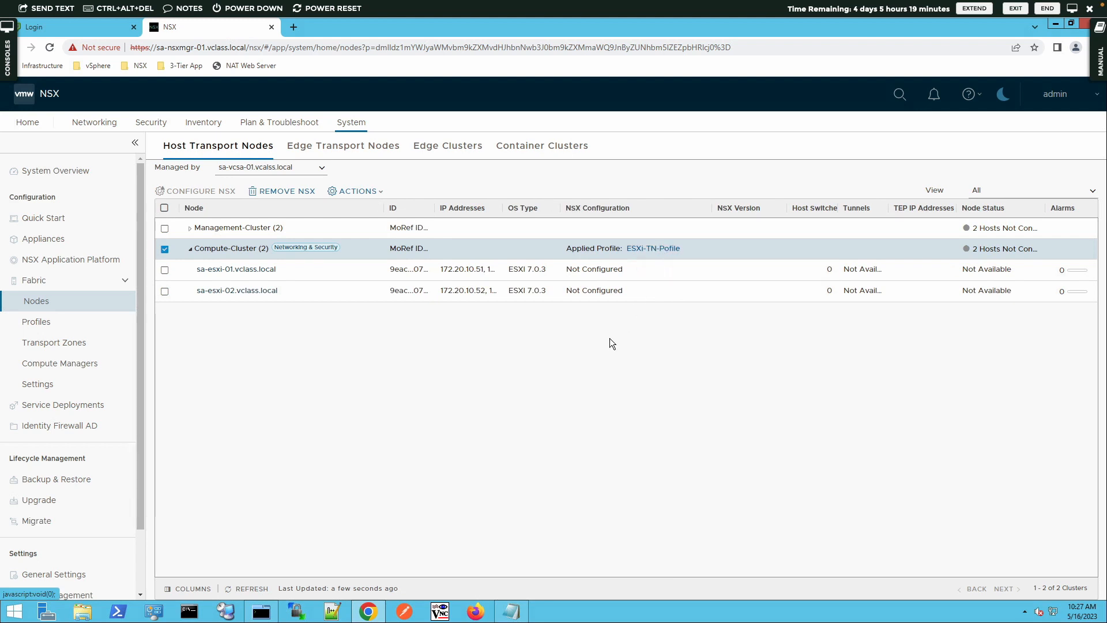
Refresh the node list, reload the page and examine Compute-Cluster's host statuses under sa-vcsa-01.vcalss.local
click(251, 586)
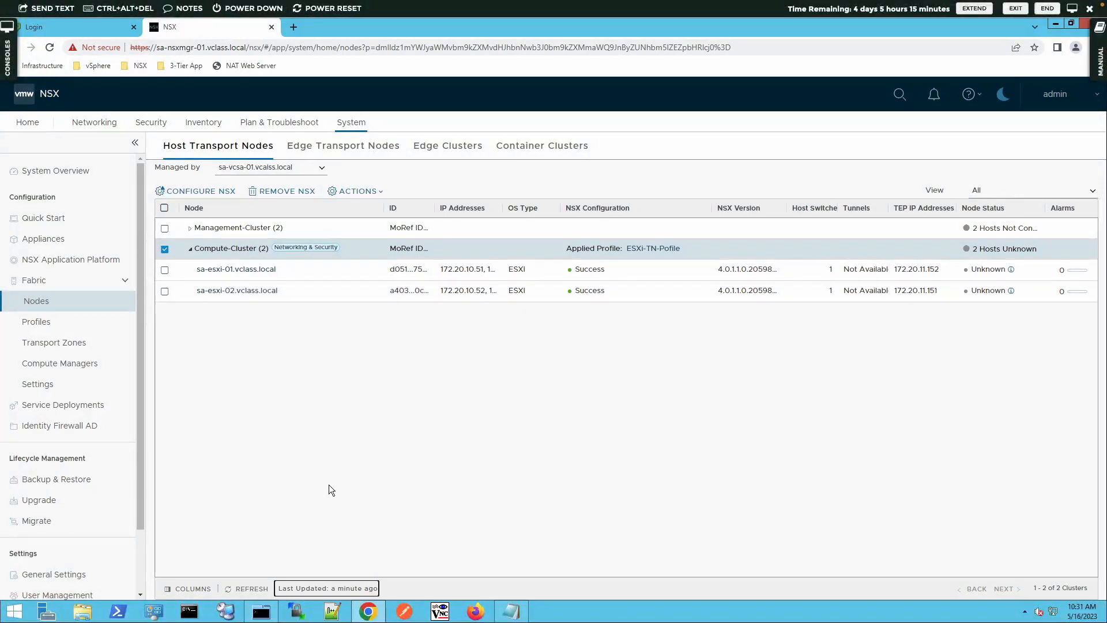
click(245, 588)
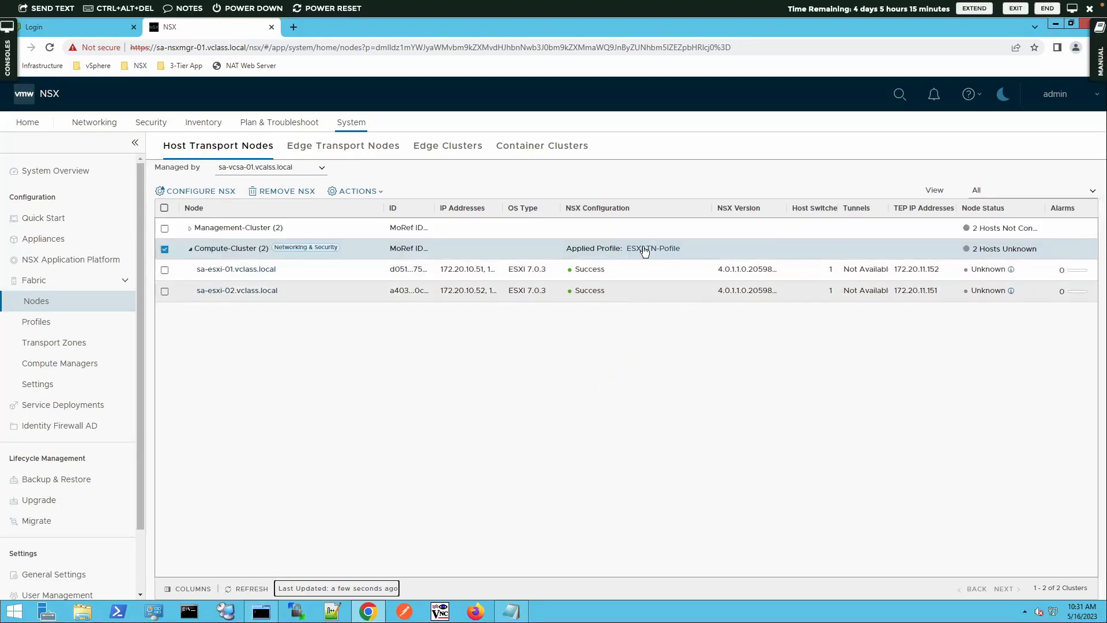
click(50, 47)
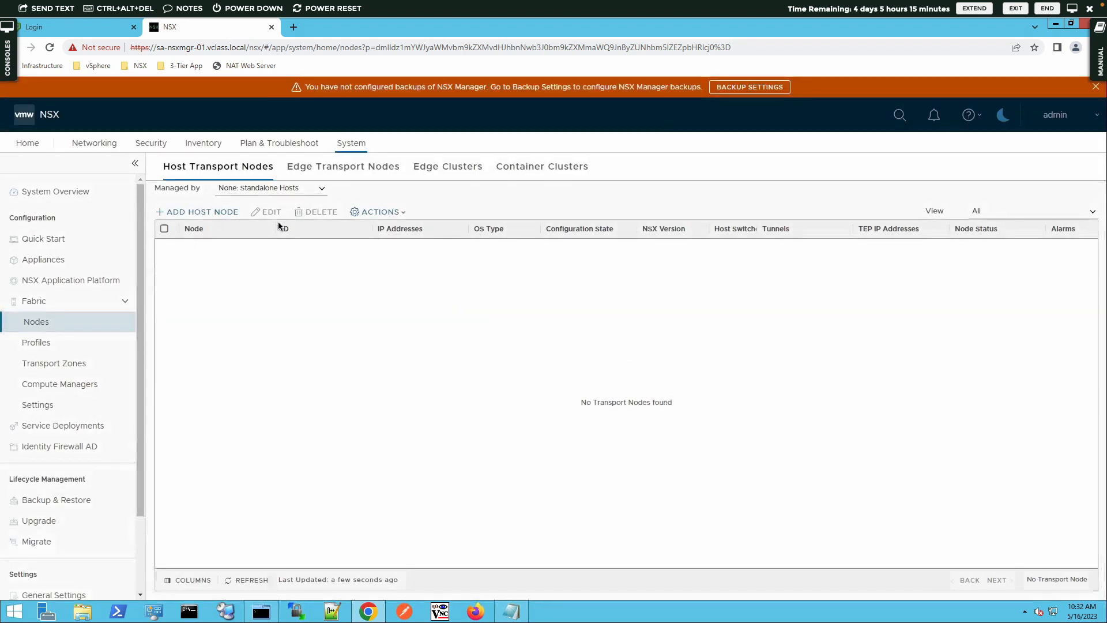
click(260, 189)
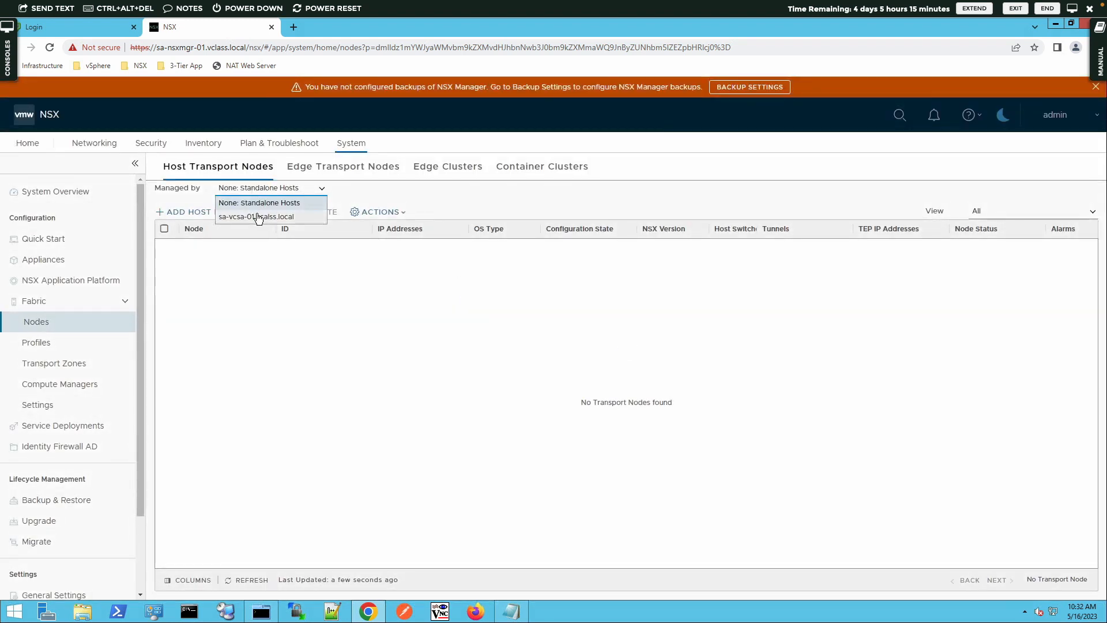
click(257, 217)
click(191, 270)
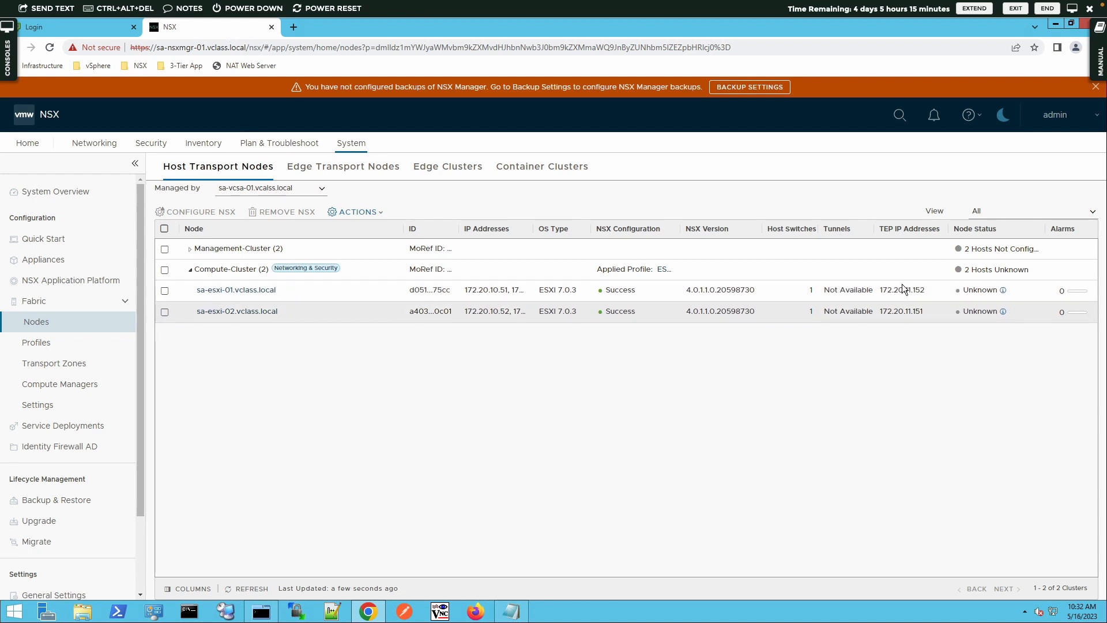
Inspect the transport node status details of sa-esxi-01.vclass.local and sa-esxi-02.vclass.local, including manager, controller, PNIC and tunnel status
click(1003, 291)
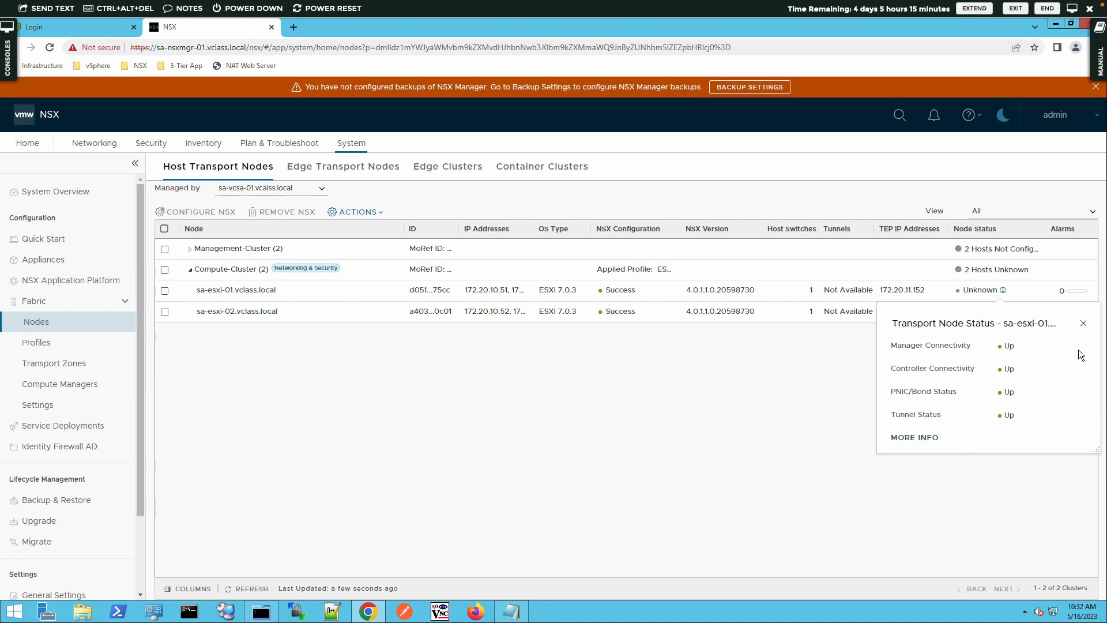
click(1083, 323)
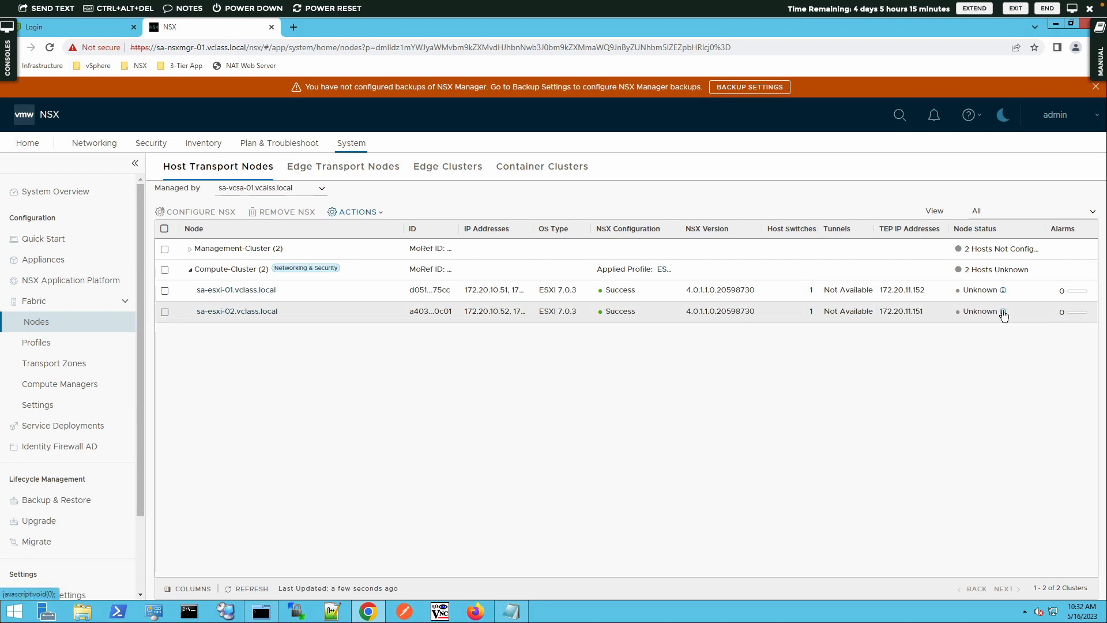
click(1004, 312)
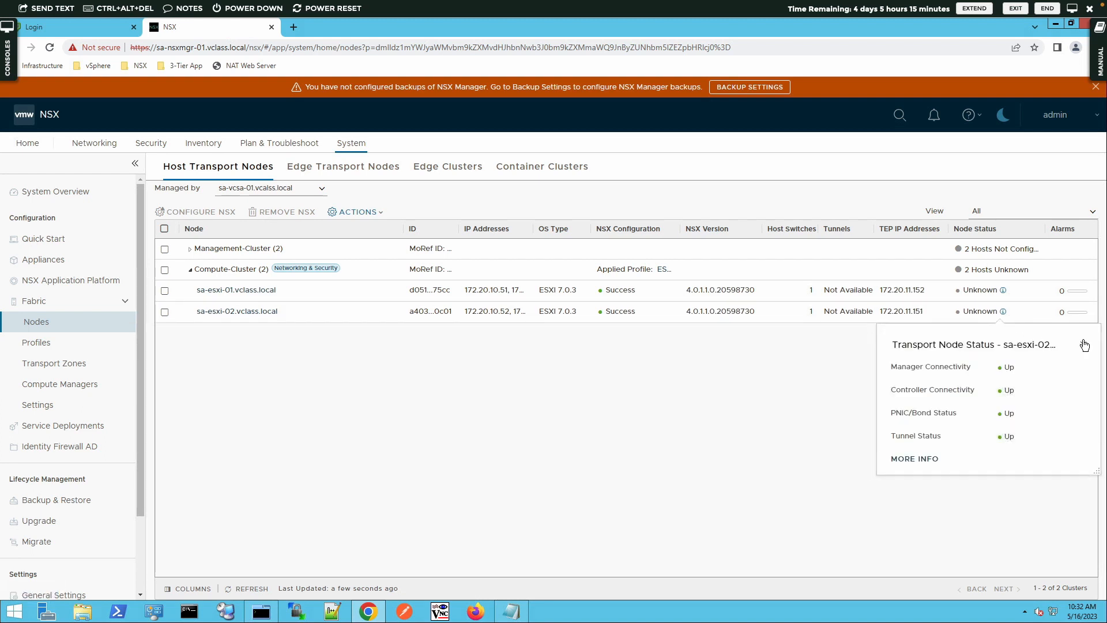
click(1084, 345)
click(1004, 291)
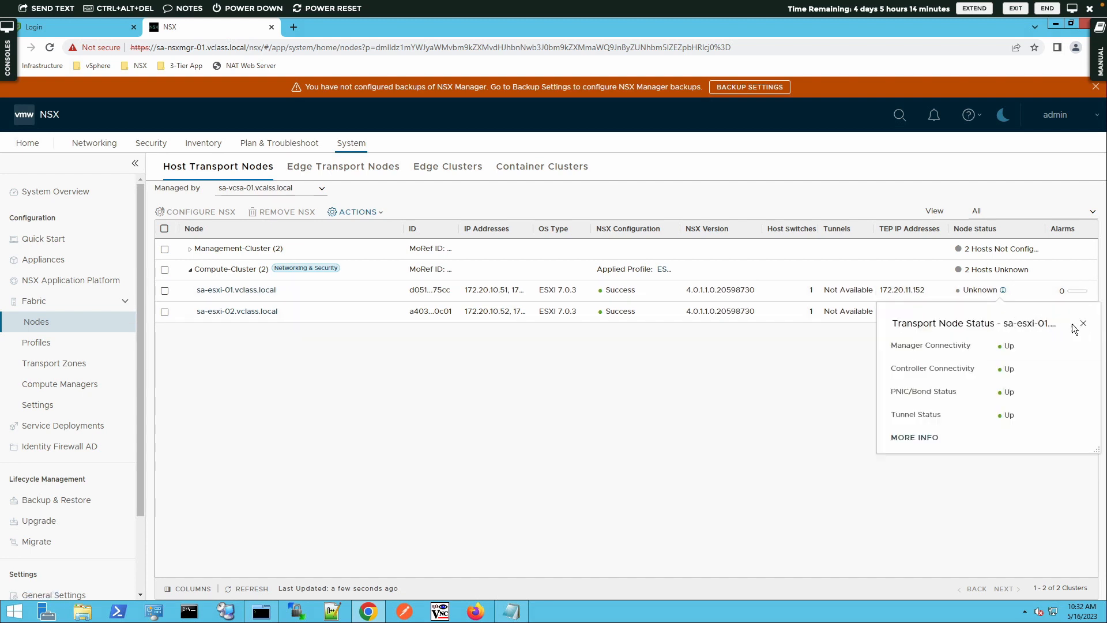
click(1082, 324)
Refresh and reload the host transport nodes, show those managed by sa-vcsa-01.vcalss.local, and expand Compute-Cluster to check its hosts' node status
click(247, 590)
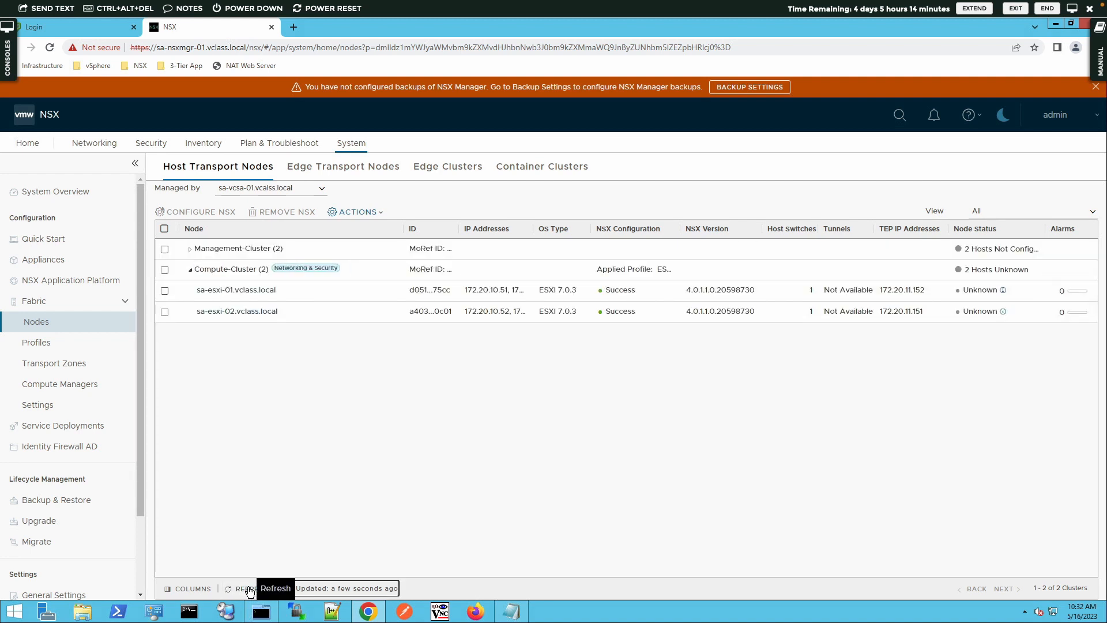
click(249, 589)
click(50, 48)
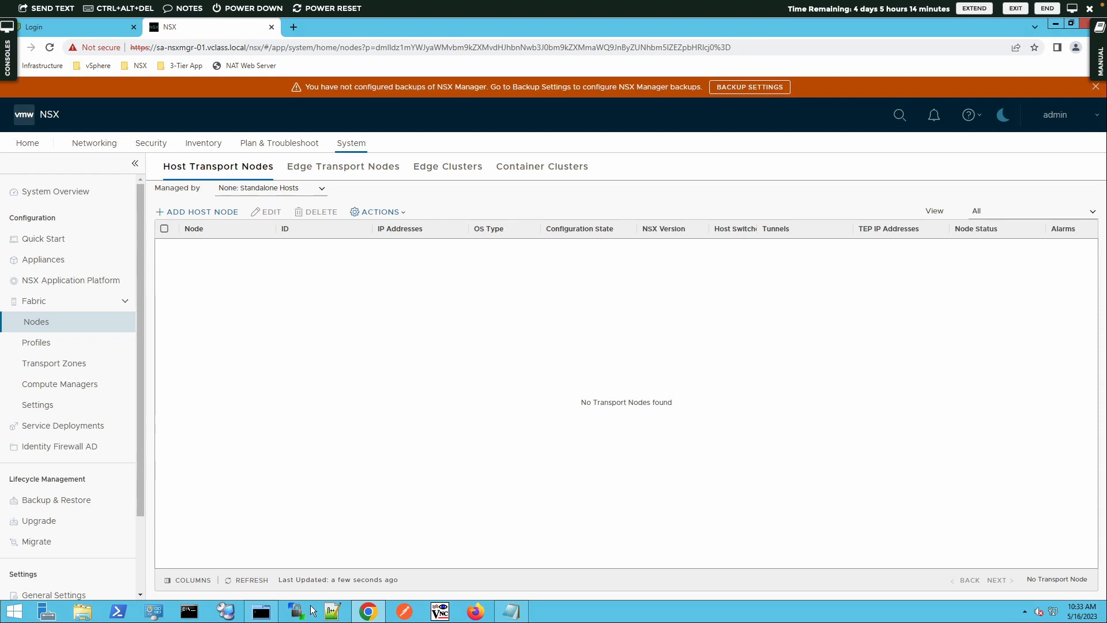
click(275, 189)
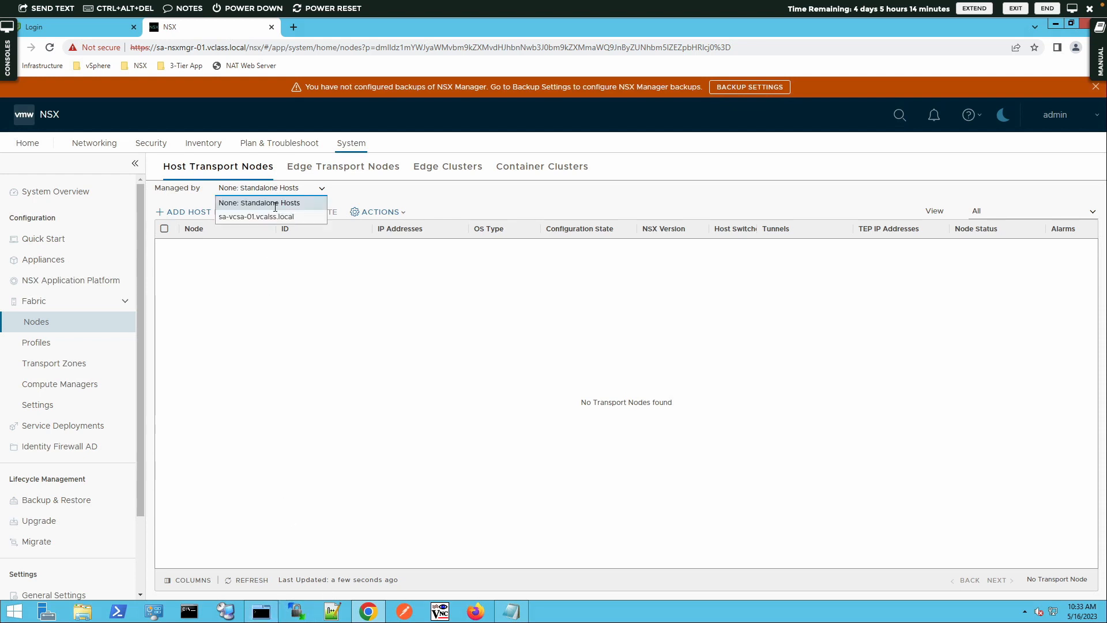
click(287, 217)
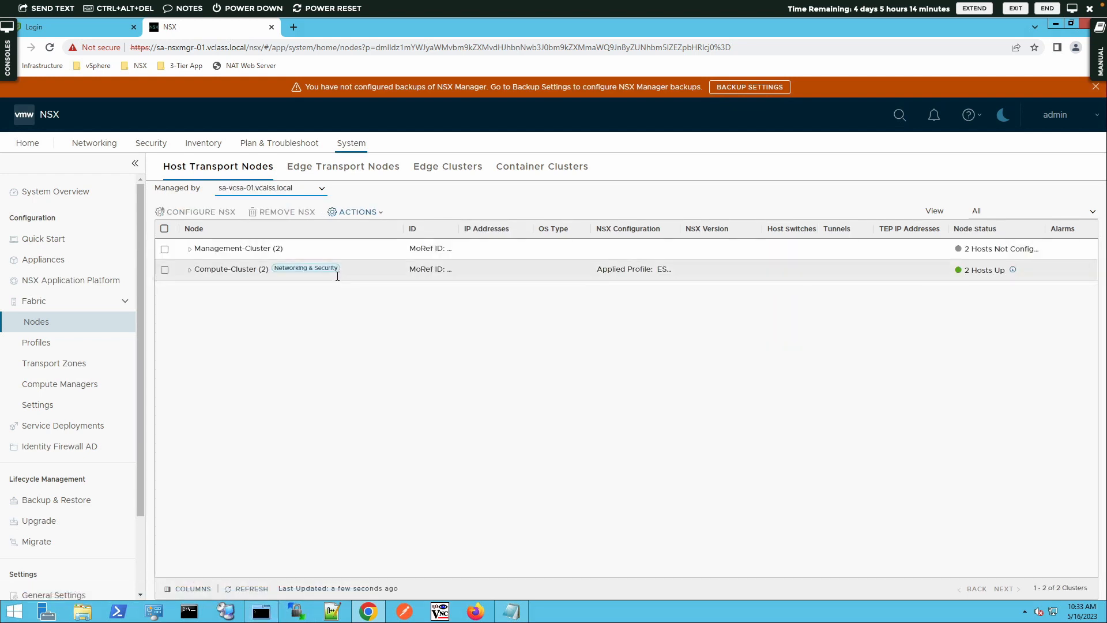
click(190, 269)
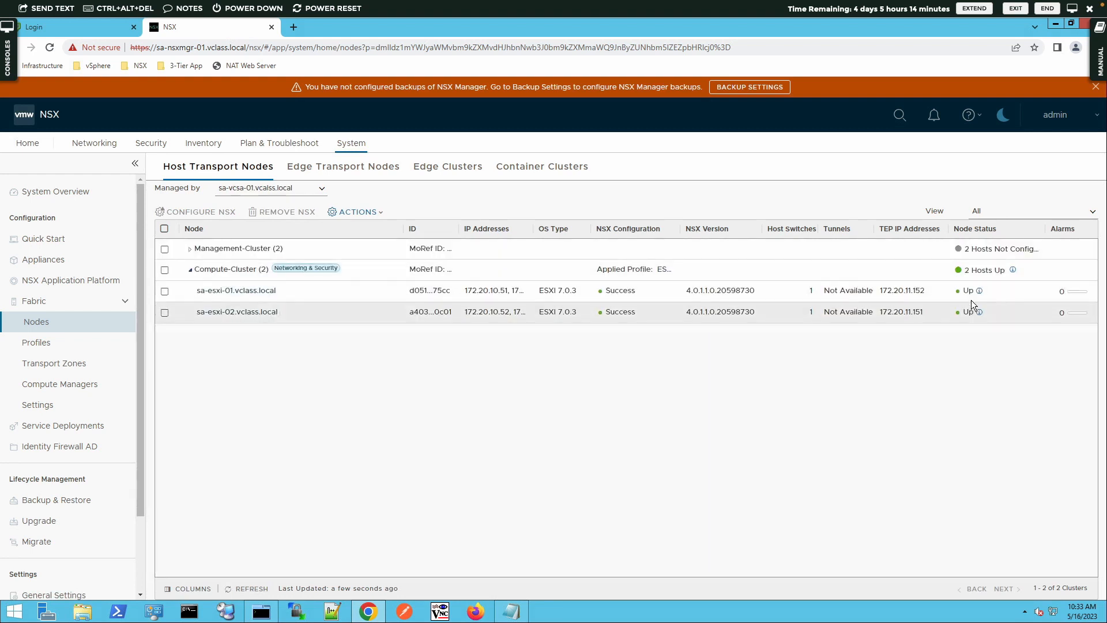